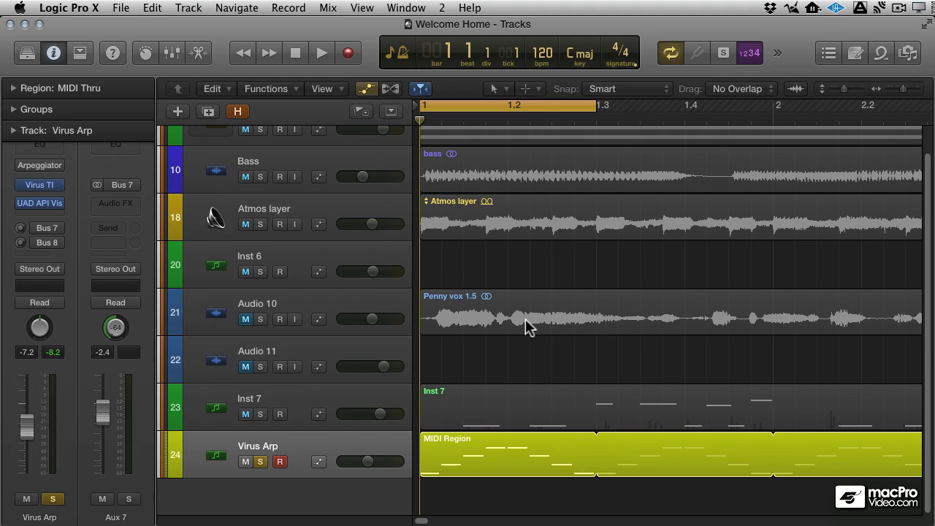
Step: Play the Virus Arp loop, inspect its MIDI region's notes in the Piano Roll, and close the editor
key("space")
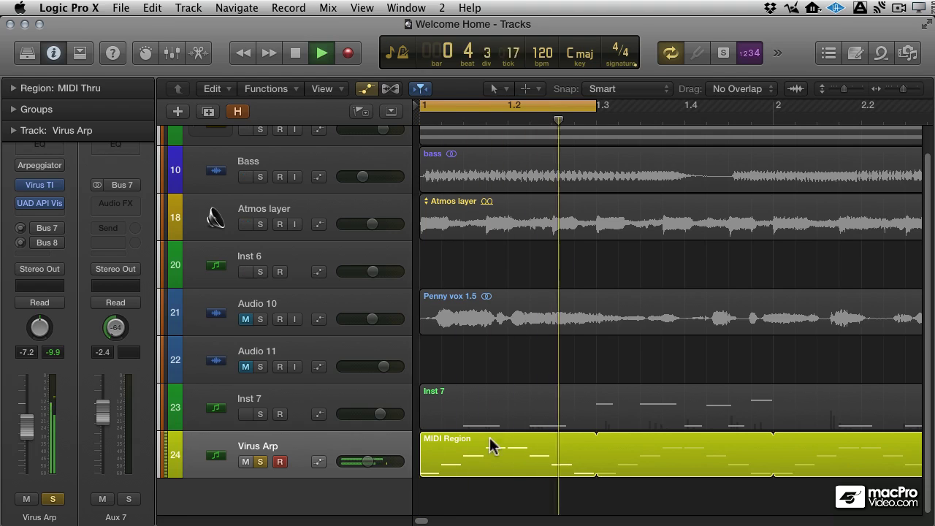
double_click(489, 439)
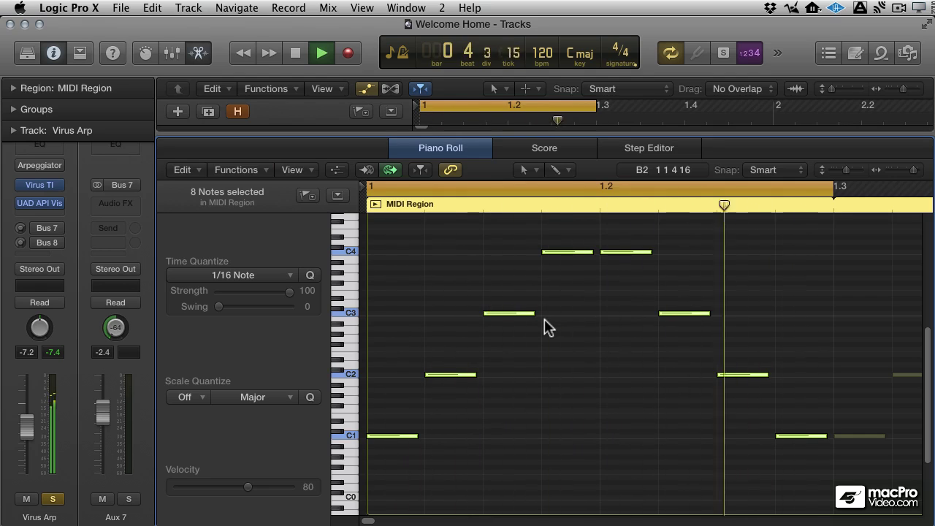
key("space")
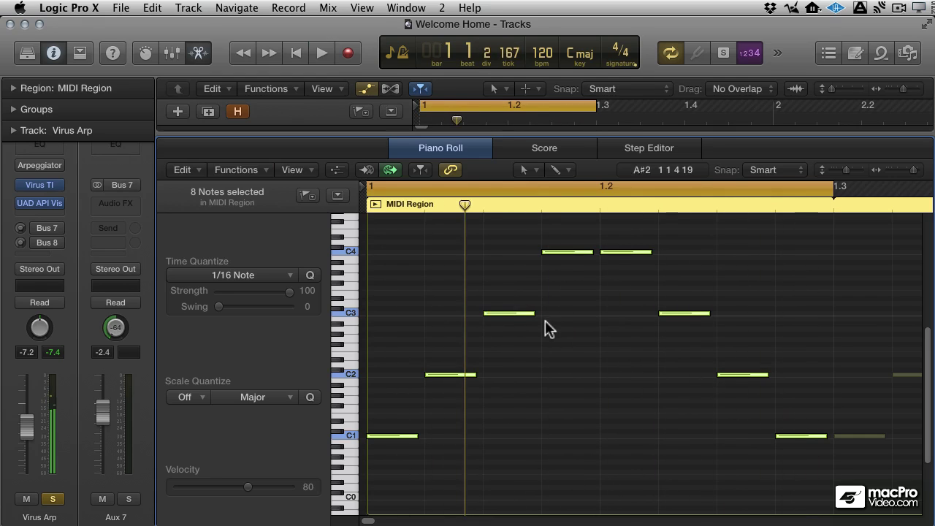
left_click(197, 53)
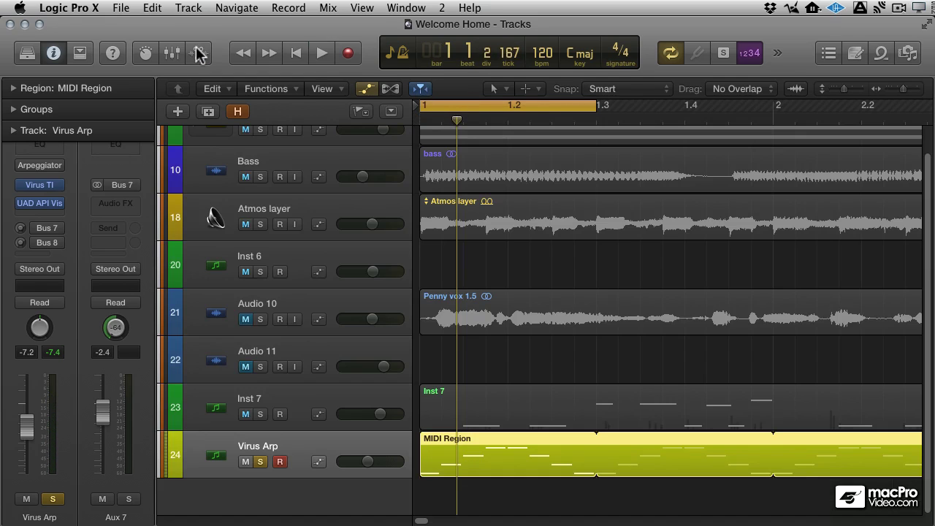
Step: Show the mixer and insert a Stereo Spread plug-in in the Virus Arp channel's free audio effect slot, moving its window over the mixer
left_click(157, 54)
left_click(168, 53)
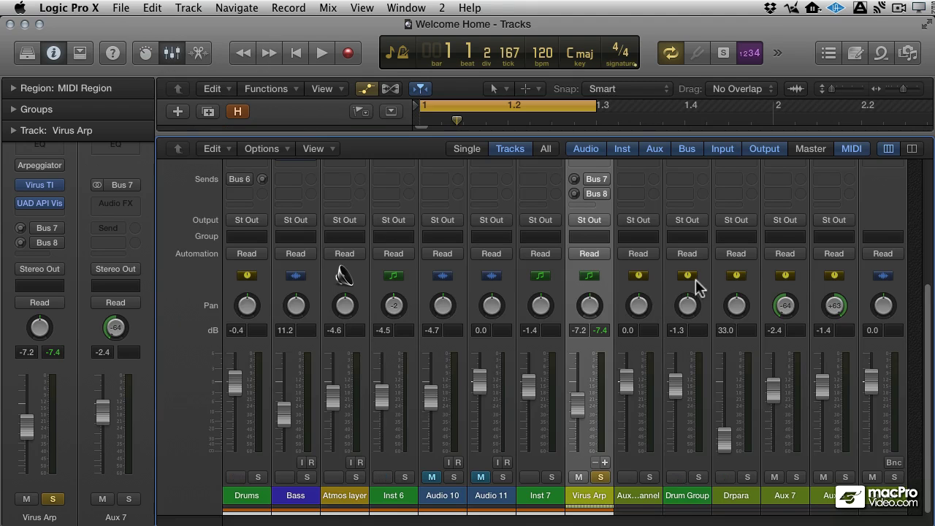
scroll(695, 279, "up", 3)
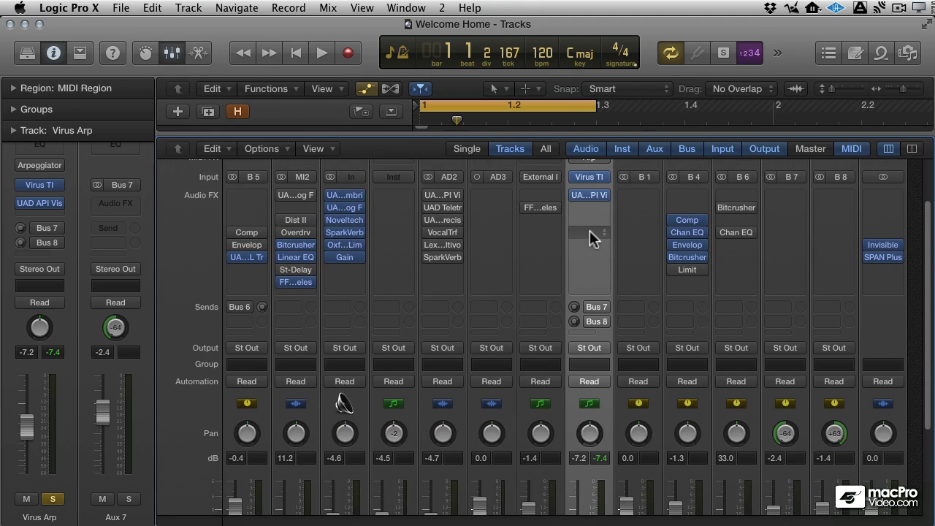
scroll(590, 229, "down", 2)
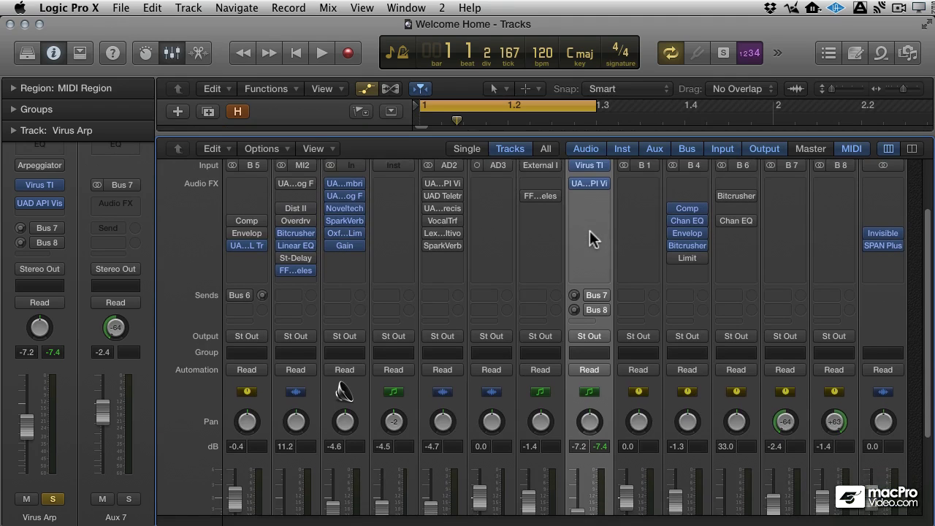
left_click(590, 190)
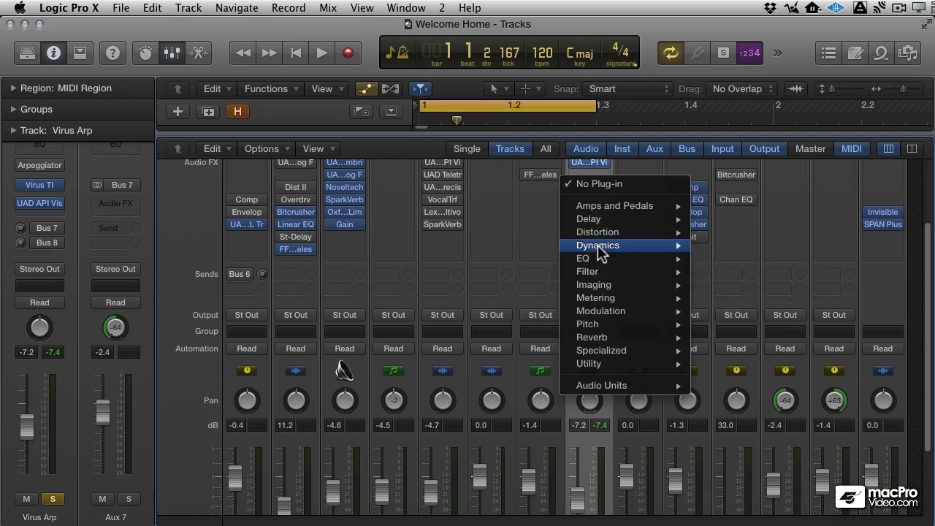
mouse_move(606, 288)
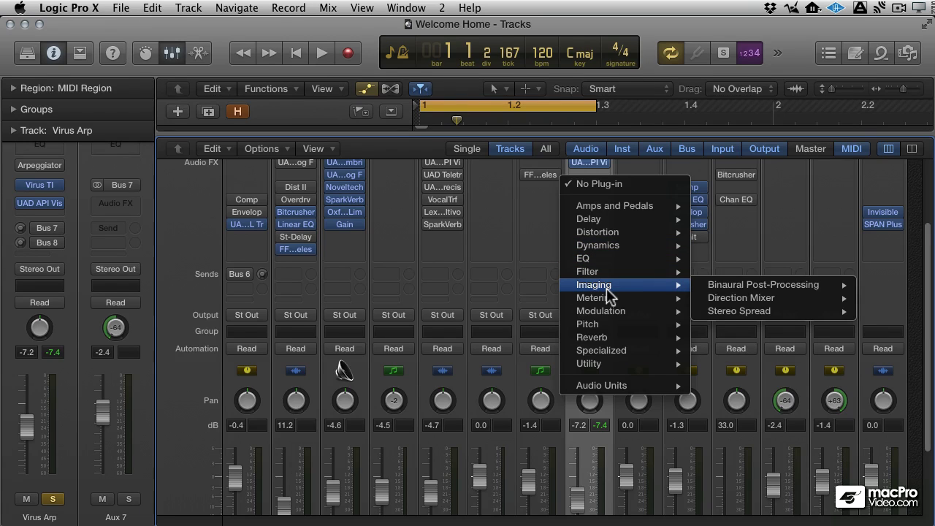
left_click(724, 304)
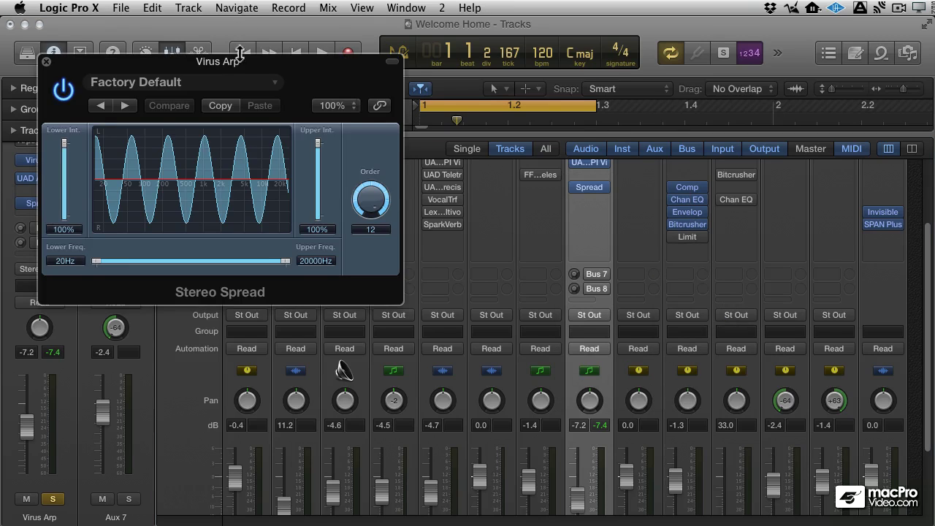
left_click_drag(246, 68, 541, 182)
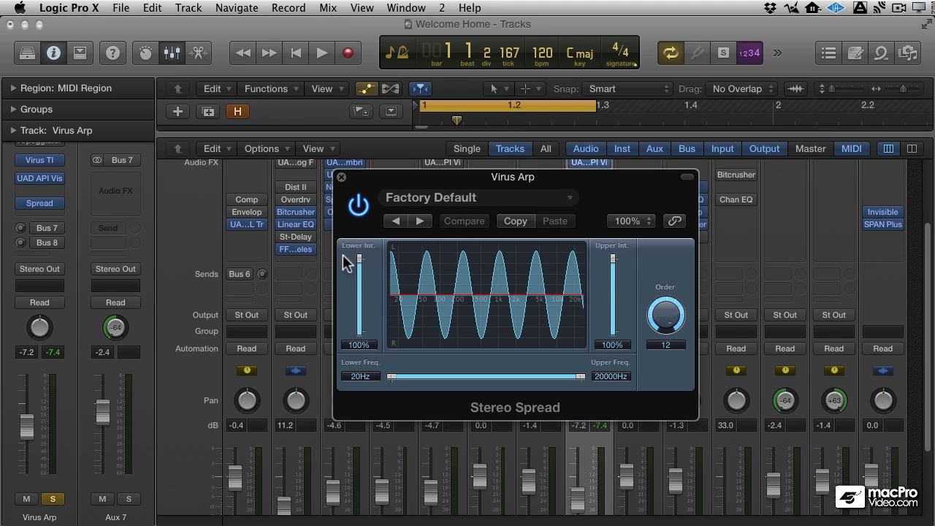
Step: Set the Stereo Spread's lower intensity to -4% and its lower frequency to 240 Hz
left_click_drag(360, 259, 358, 295)
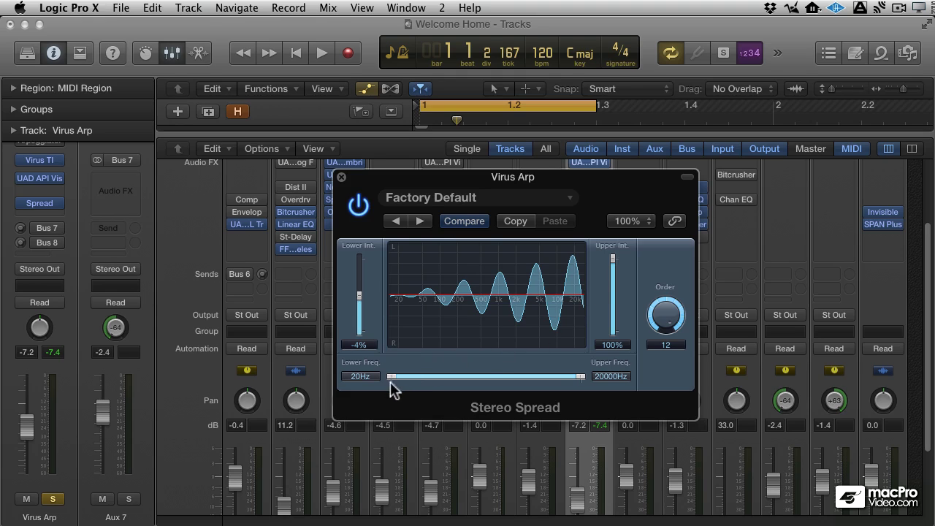
left_click_drag(390, 377, 457, 376)
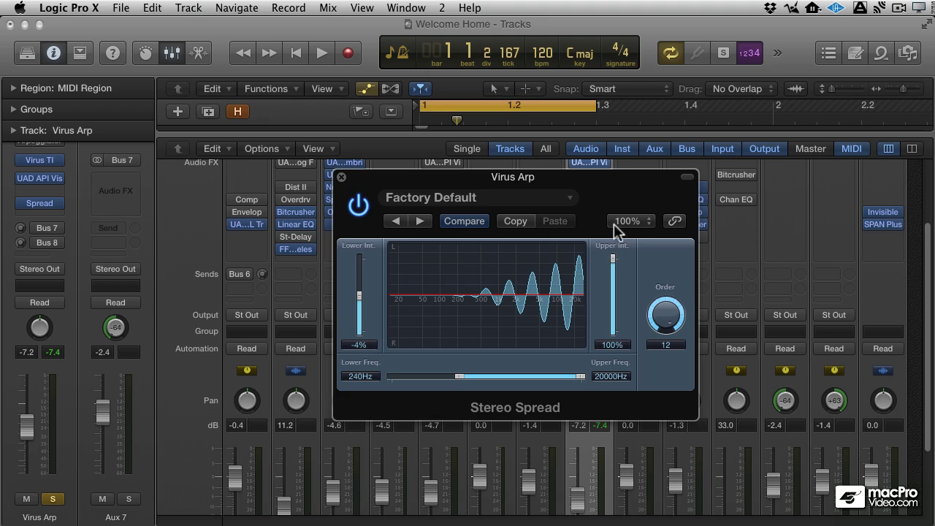
mouse_move(613, 260)
left_mouse_down()
mouse_move(612, 290)
mouse_move(612, 257)
left_mouse_up()
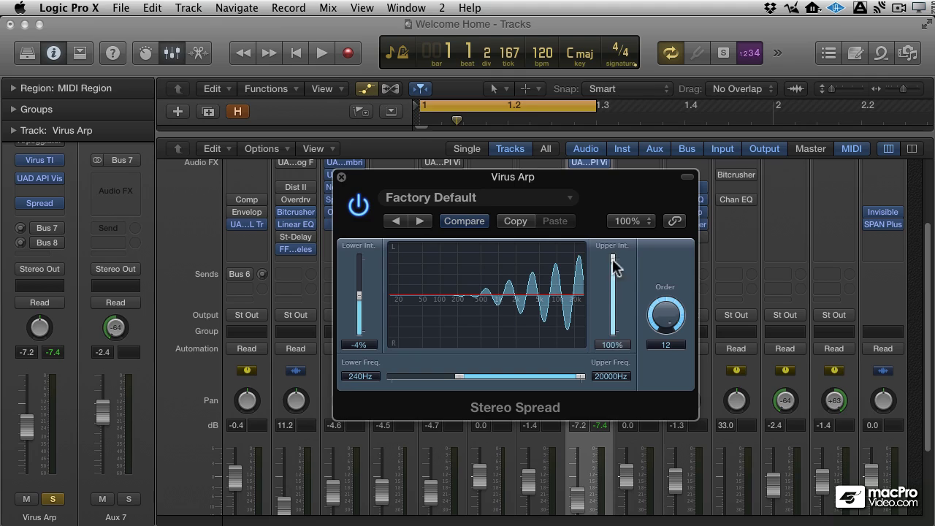
left_click_drag(665, 314, 663, 260)
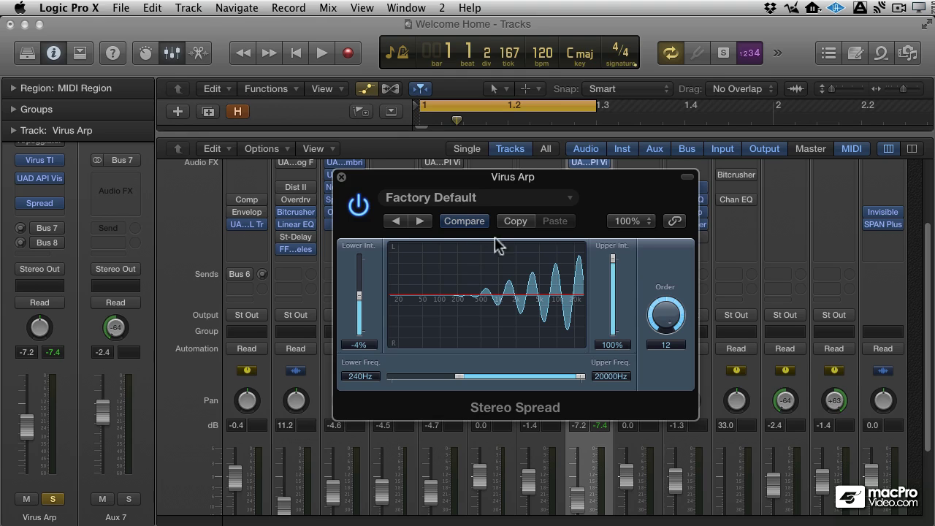
Step: During playback, set the Stereo Spread's lower intensity to 14% and lower frequency to 240 Hz, and compare the sound with the effect bypassed
key("space")
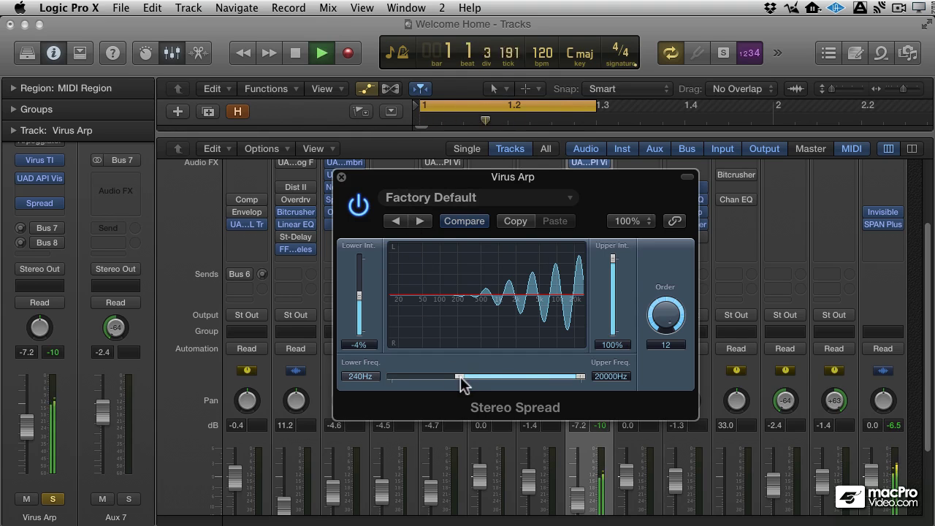
left_click_drag(460, 376, 447, 374)
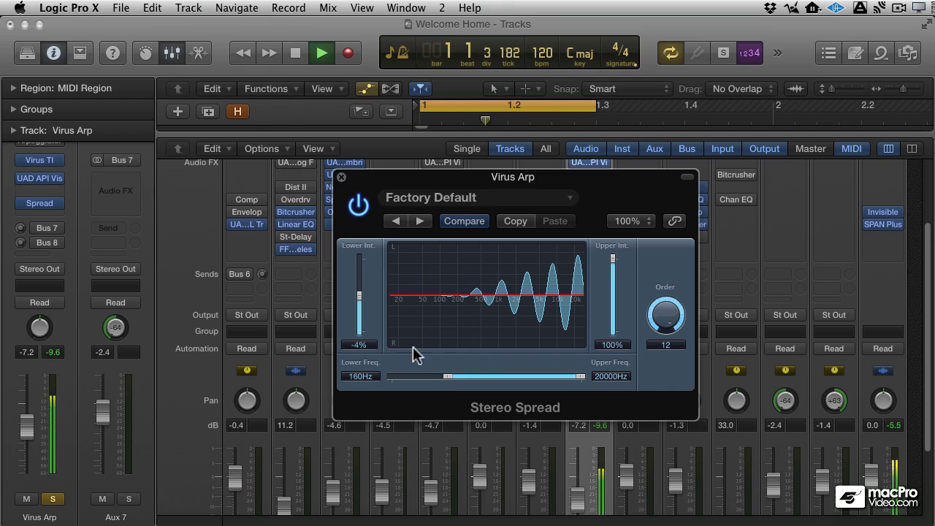
left_click_drag(352, 293, 357, 287)
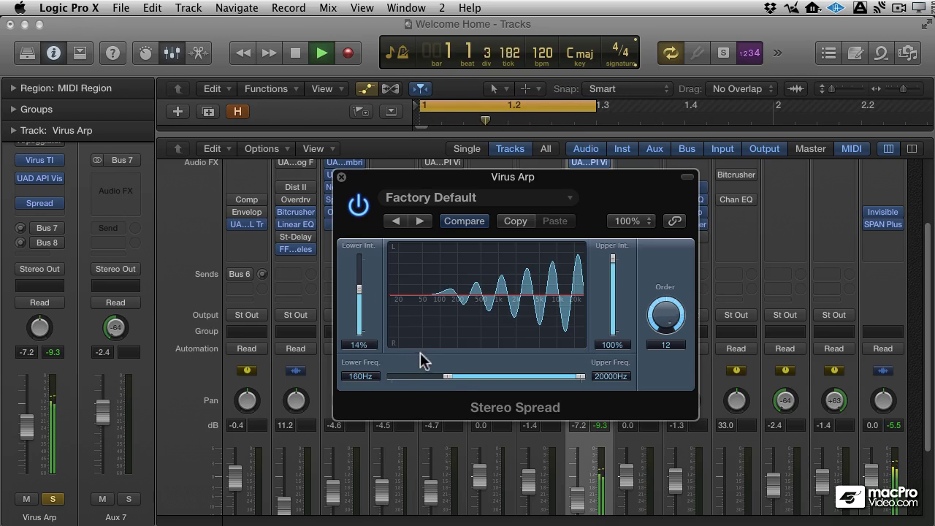
left_click_drag(444, 376, 454, 375)
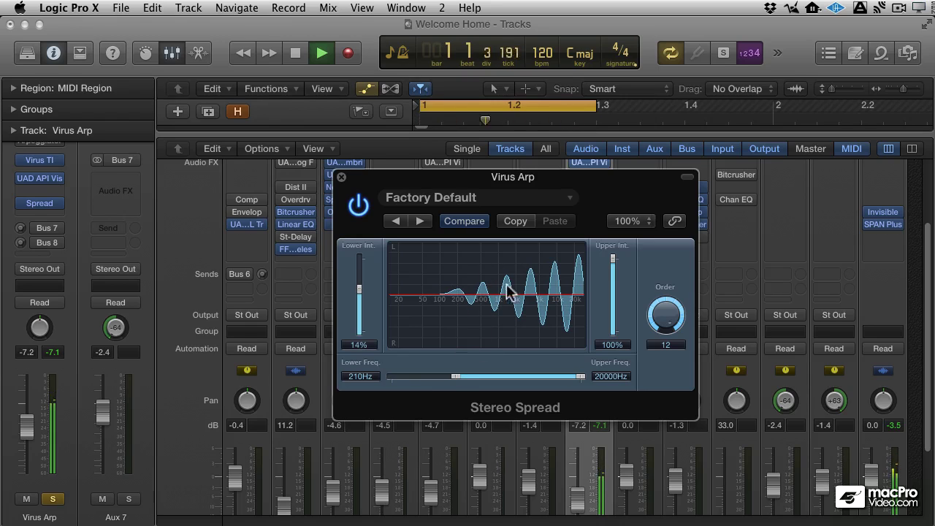
left_click_drag(455, 376, 461, 376)
left_click(359, 205)
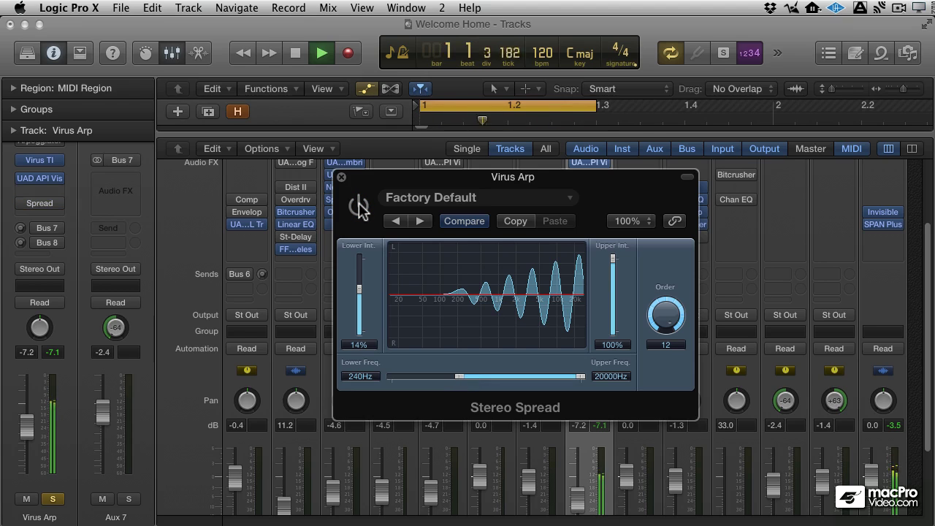
left_click(359, 206)
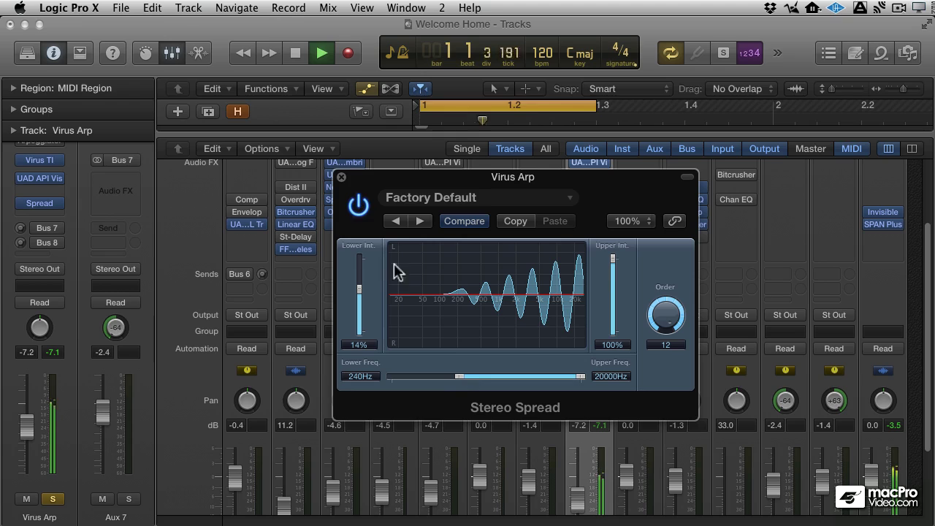
Step: Set the Stereo Spread's lower frequency to 85 Hz, then bypass the plug-in and close its window
left_click_drag(455, 369, 429, 375)
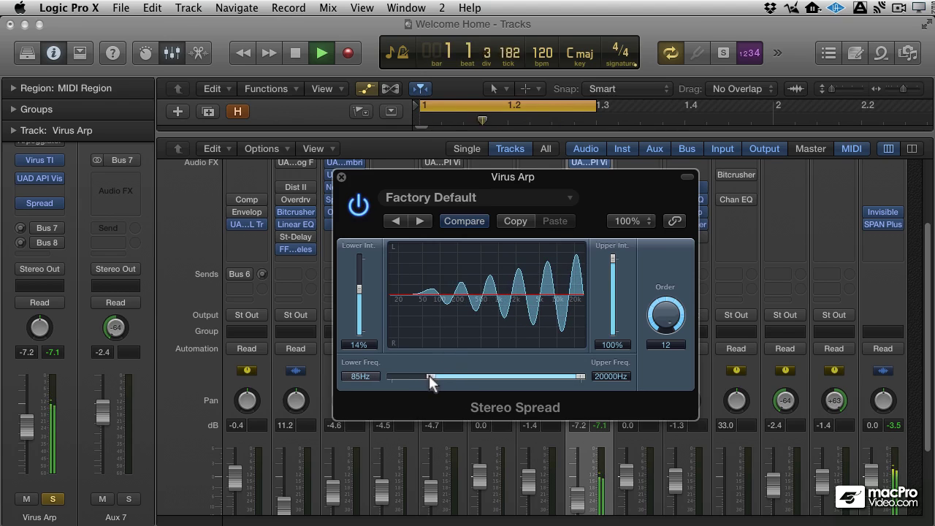
mouse_move(665, 311)
left_mouse_down()
mouse_move(664, 374)
mouse_move(663, 313)
left_mouse_up()
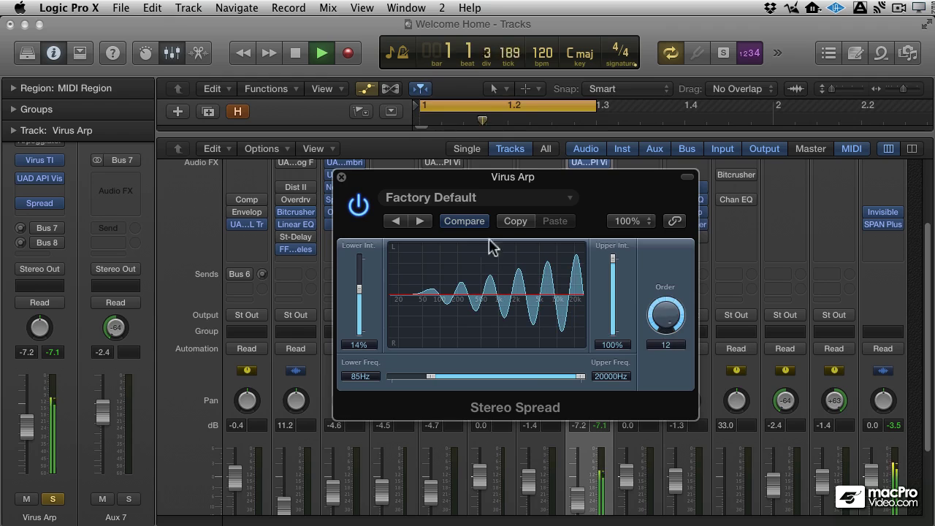
left_click(358, 206)
left_click(342, 177)
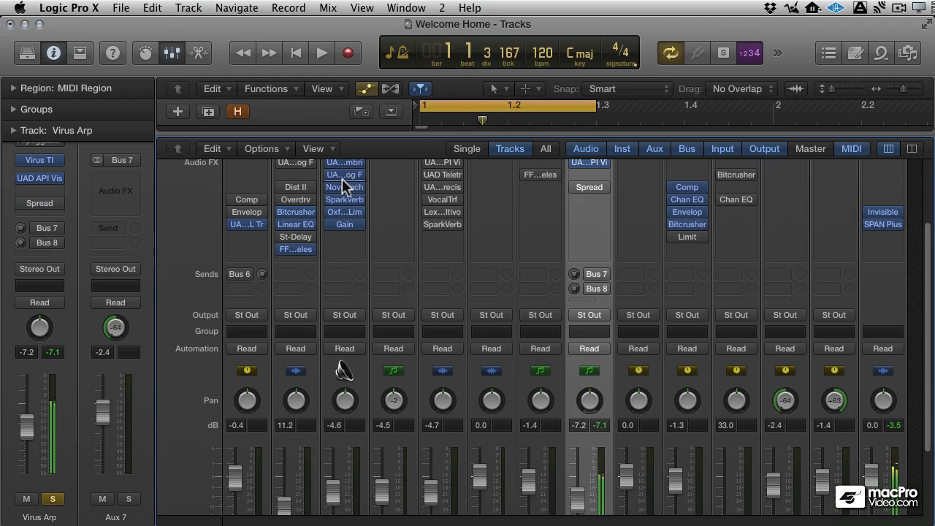
Step: Insert a stereo Sample Delay below Stereo Spread on the Virus Arp channel and move its window over the mixer
left_click(601, 201)
mouse_move(603, 233)
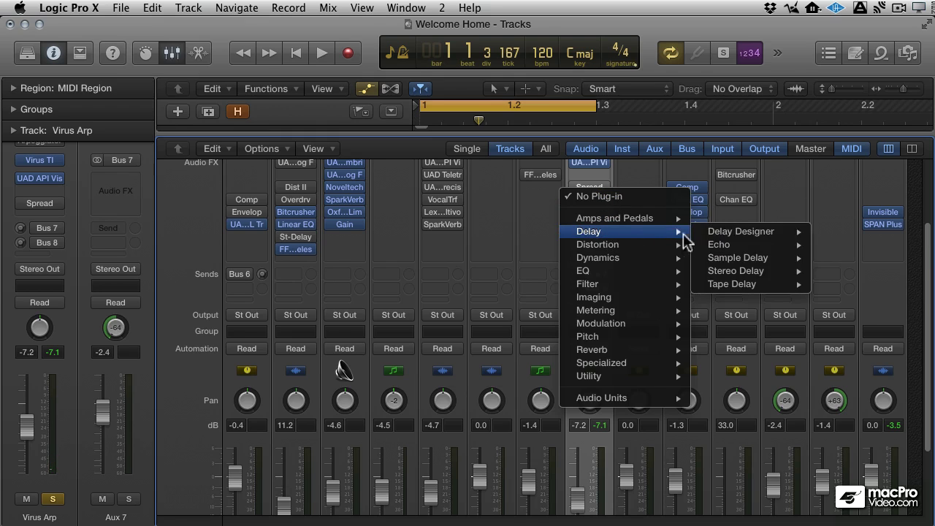
mouse_move(726, 233)
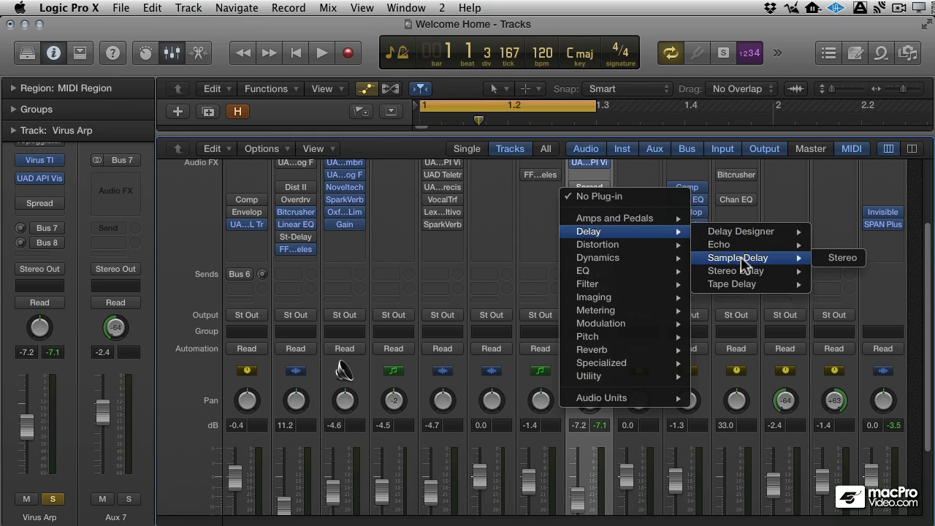
left_click(741, 260)
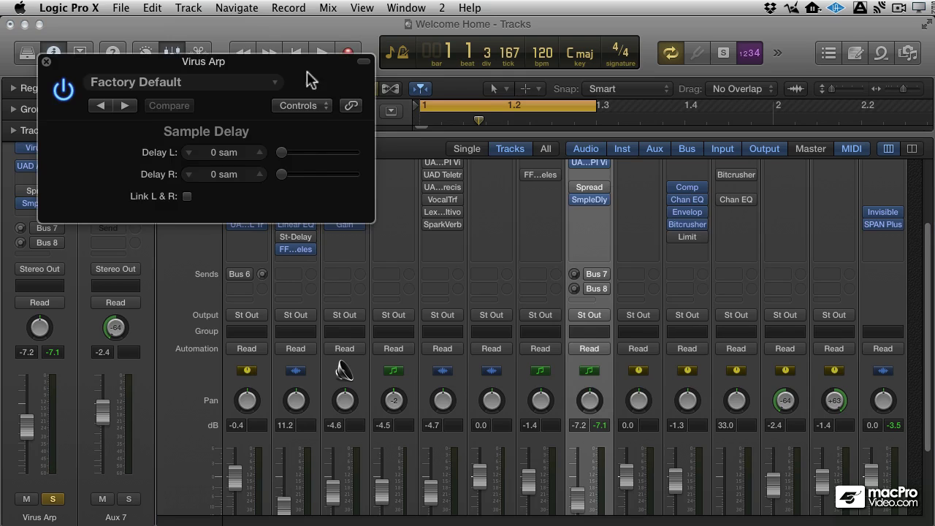
left_click_drag(292, 57, 654, 228)
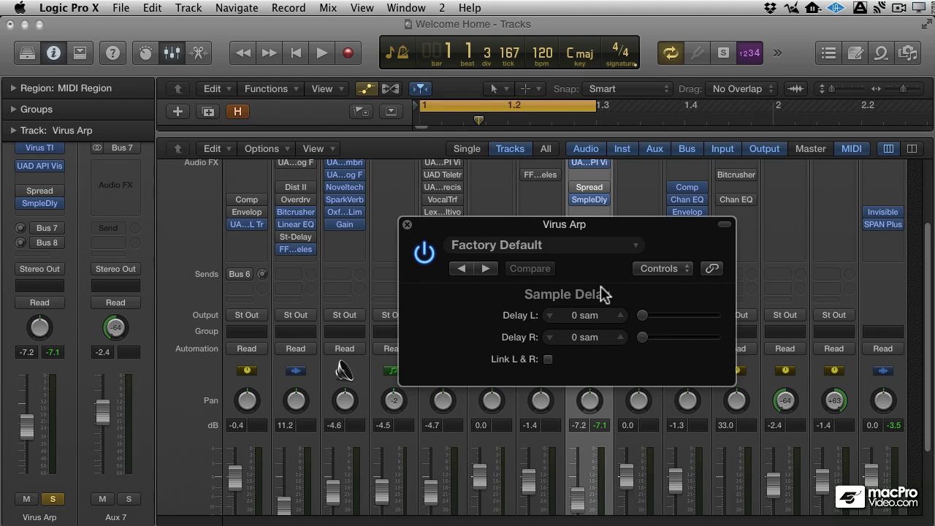
left_click_drag(601, 286, 595, 274)
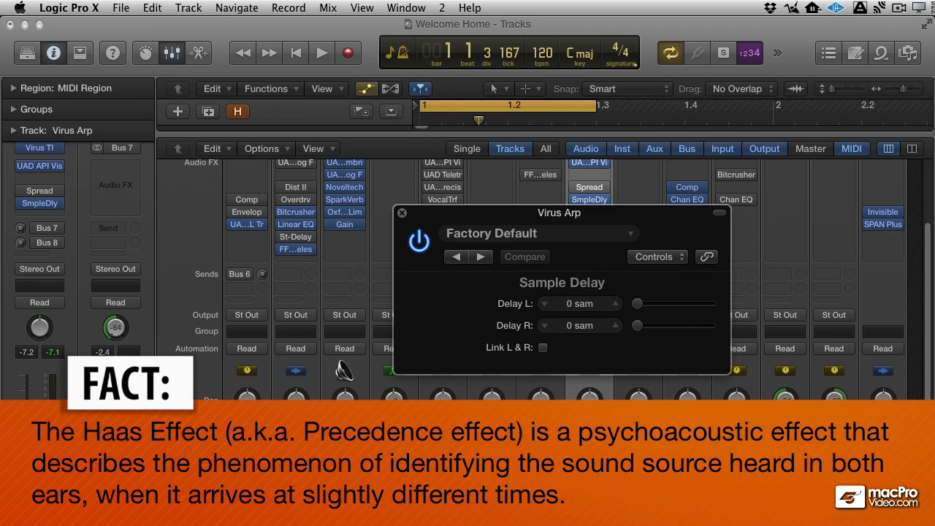
left_click_drag(644, 214, 624, 203)
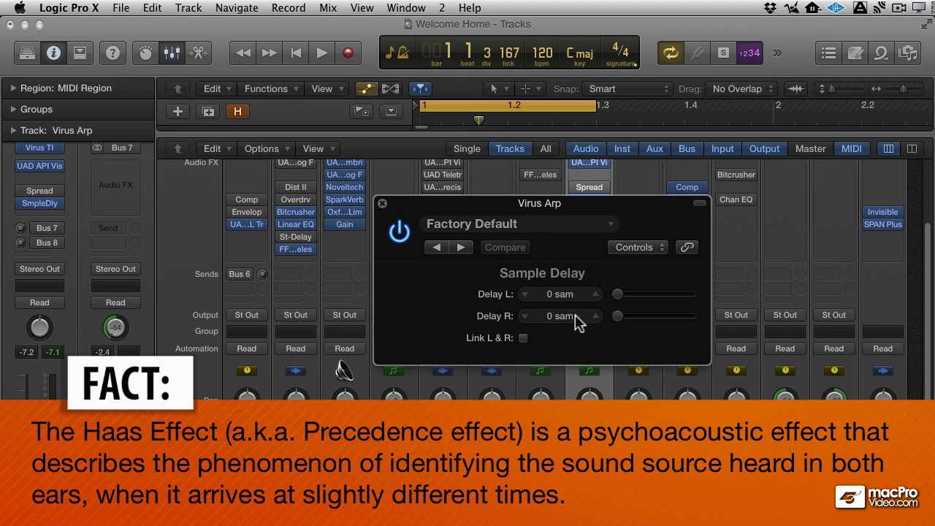
Step: With the loop playing, try left delays of 893 and 159 samples in Sample Delay, and compare the latter with the effect bypassed
left_click_drag(552, 291, 555, 271)
key("space")
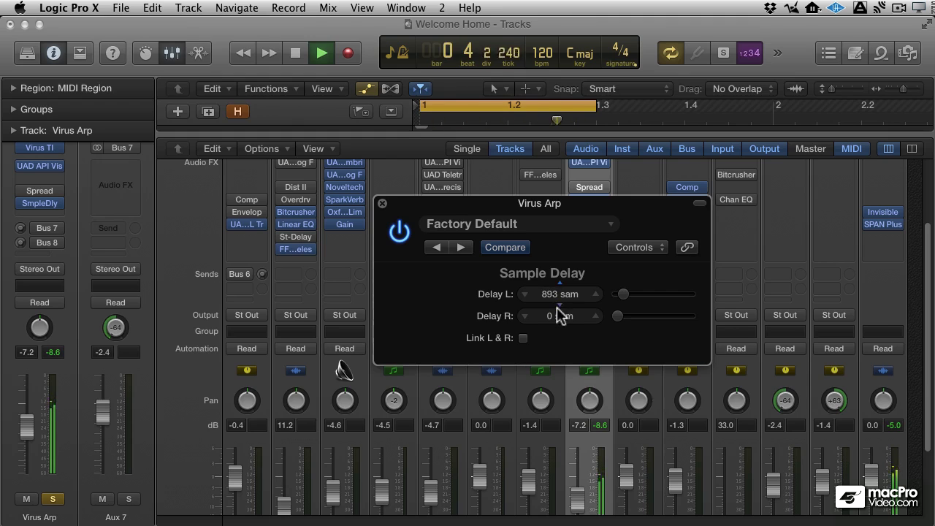
left_click_drag(557, 293, 558, 429)
left_click(407, 231)
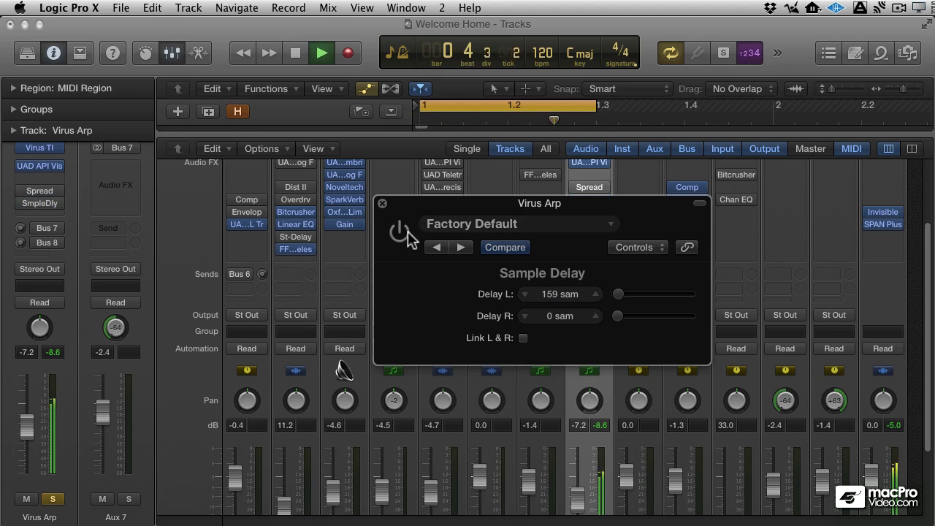
left_click(403, 232)
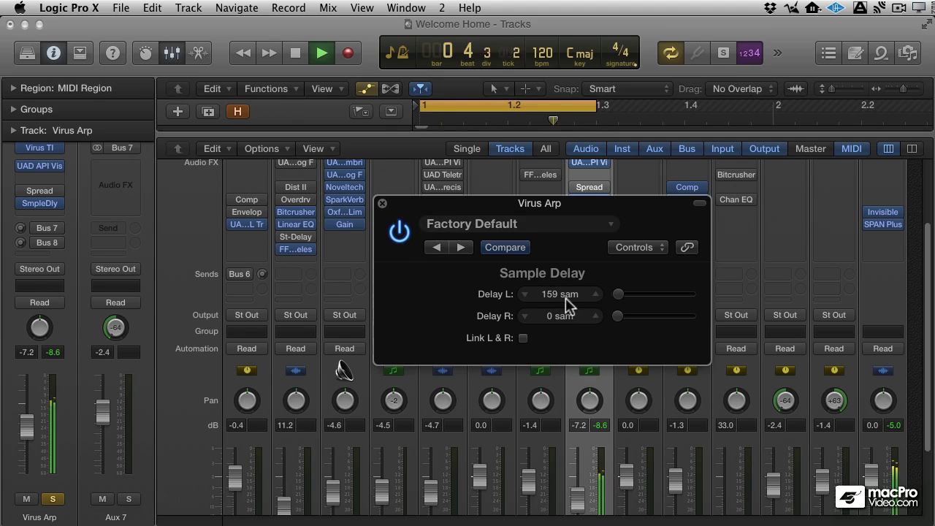
Step: Set the Sample Delay's left delay to 285 samples and bypass the plug-in for comparison
left_click_drag(562, 295, 561, 268)
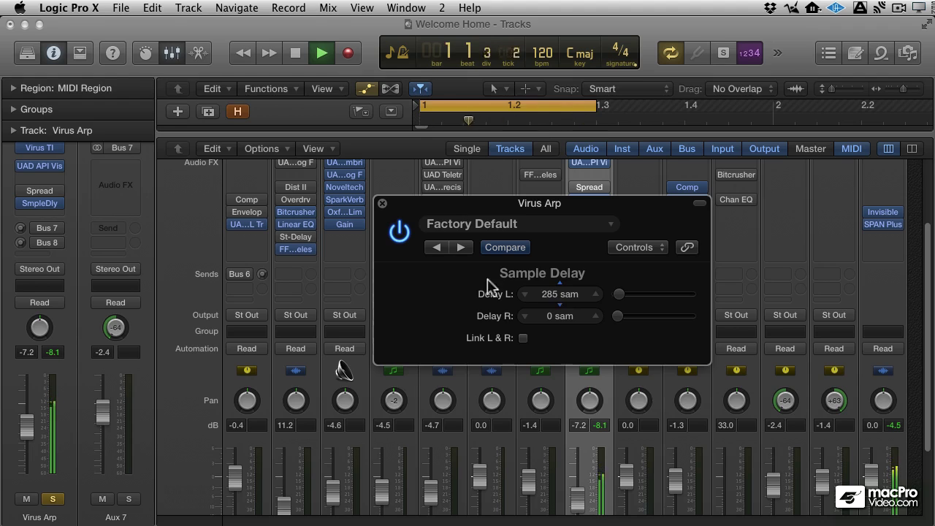
left_click(404, 232)
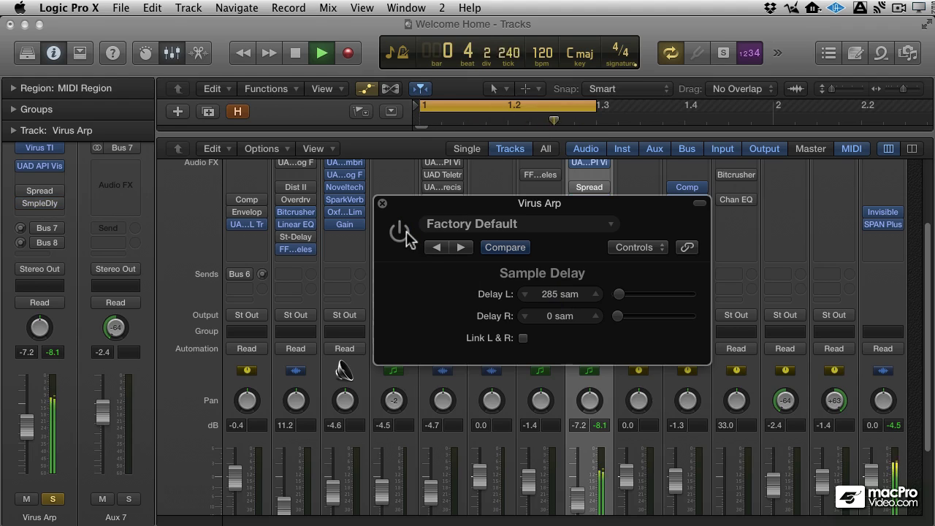
Step: Compare the Sample Delay switched back on, stop playback, and close its window, leaving the plug-in bypassed
left_click(404, 232)
key("space")
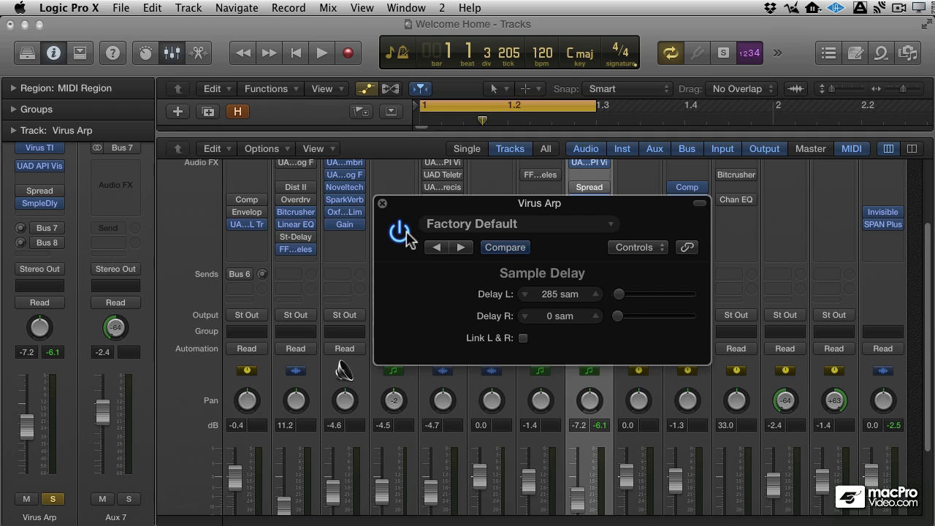
left_click(382, 203)
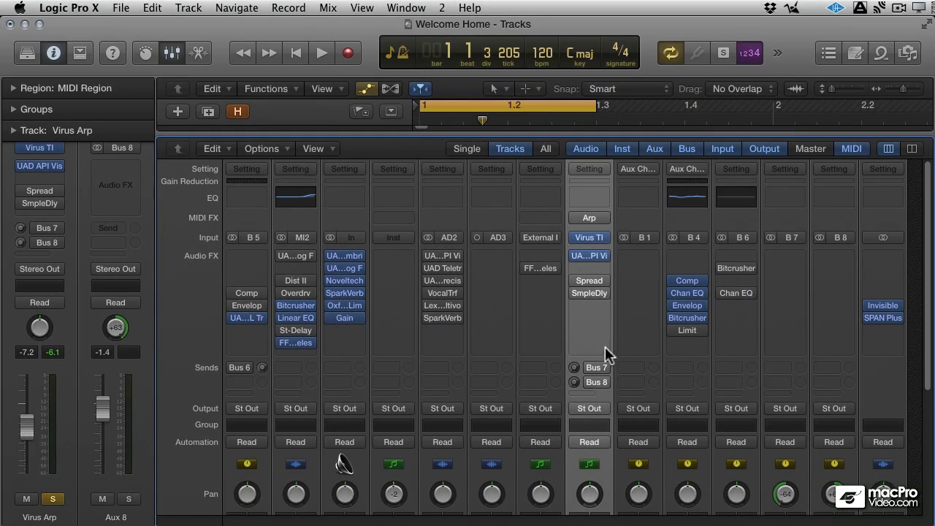
Step: Check the Bus 7 send's Post Pan, Post Fader and Pre Fader options on the Virus Arp channel, keeping Pre Fader
scroll(585, 345, "down", 3)
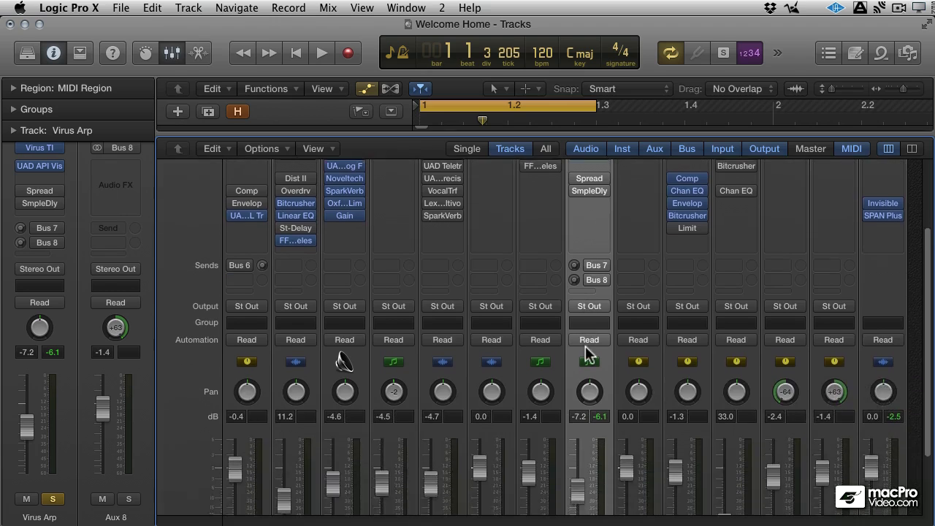
left_click(604, 346)
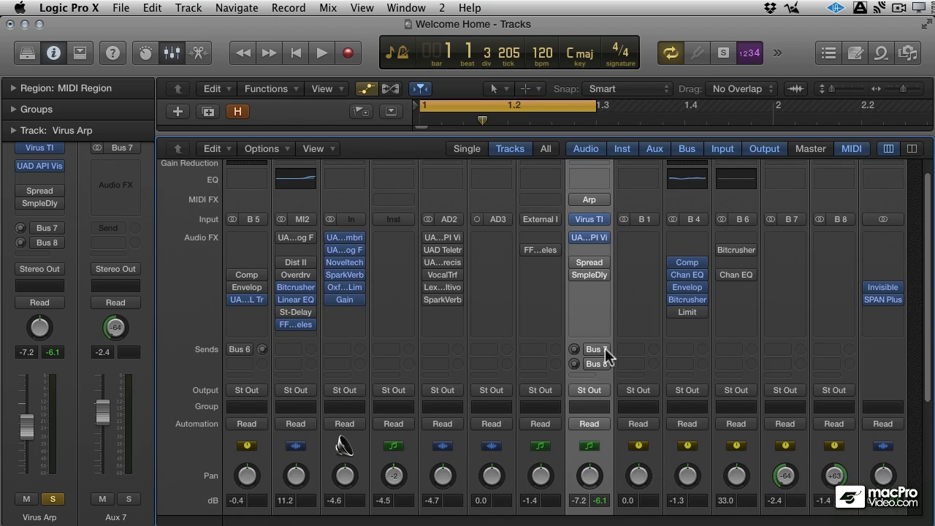
left_click(604, 348)
left_click(605, 348)
left_click(605, 346)
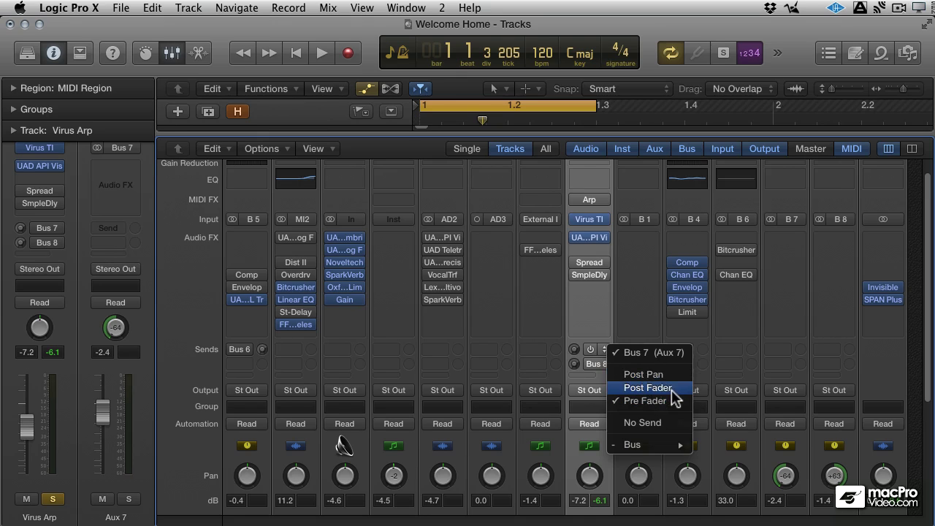
left_click(540, 332)
Step: Switch on the Bus 7 and Bus 8 sends on the Virus Arp channel and start loop playback
scroll(540, 336, "down", 5)
scroll(541, 338, "down", 3)
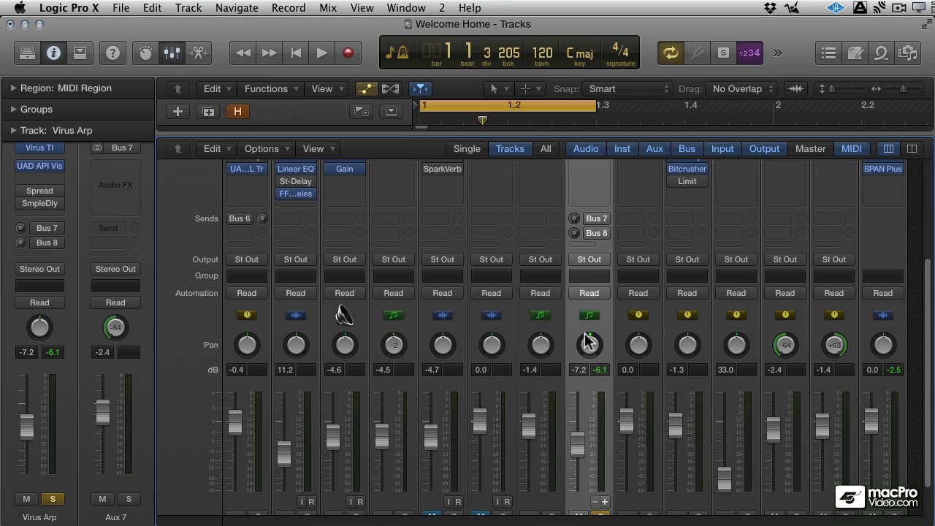
scroll(588, 341, "up", 4)
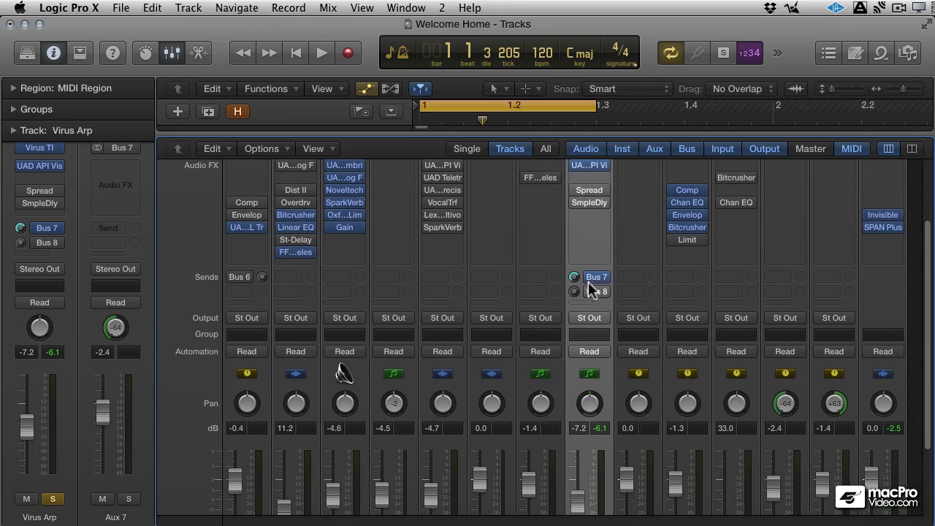
scroll(590, 292, "down", 5)
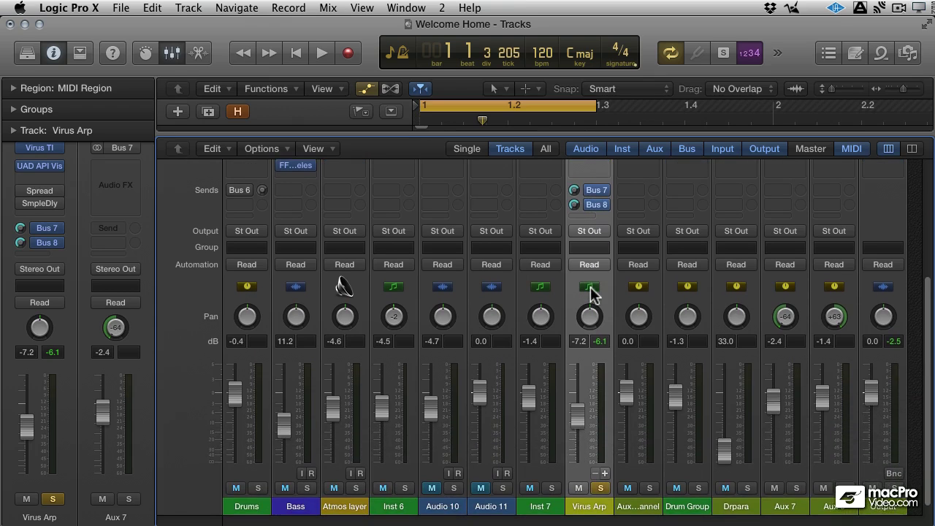
key("space")
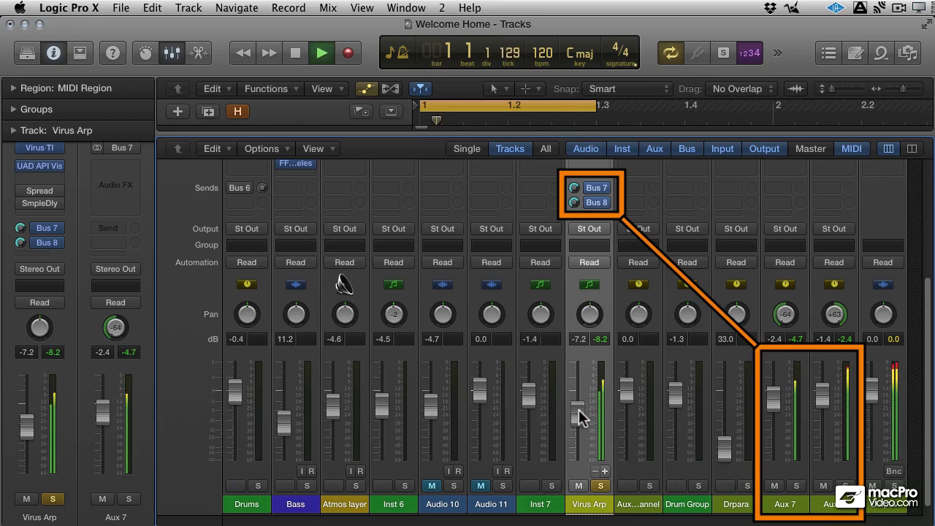
Step: Pull the Virus Arp fader all the way down and raise the Aux 7 fader to -1.4 dB
left_click_drag(579, 417, 578, 468)
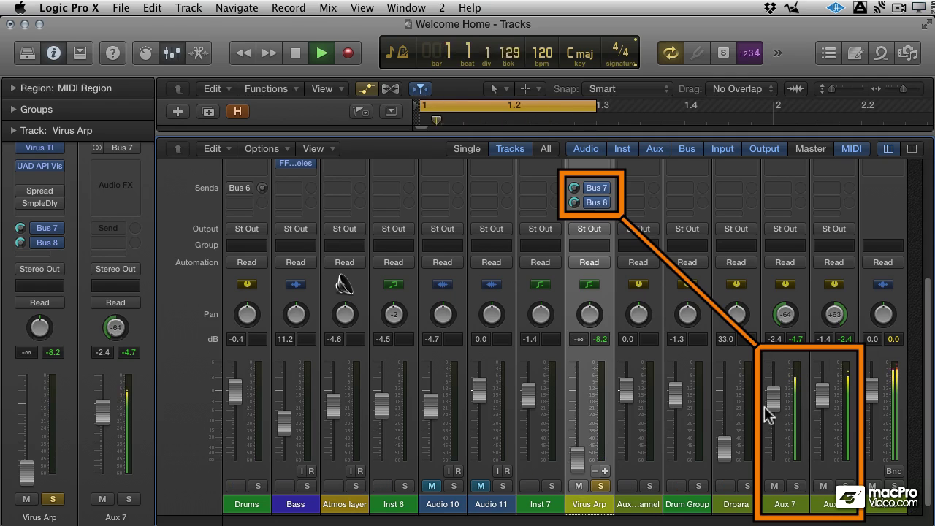
left_click_drag(767, 406, 767, 401)
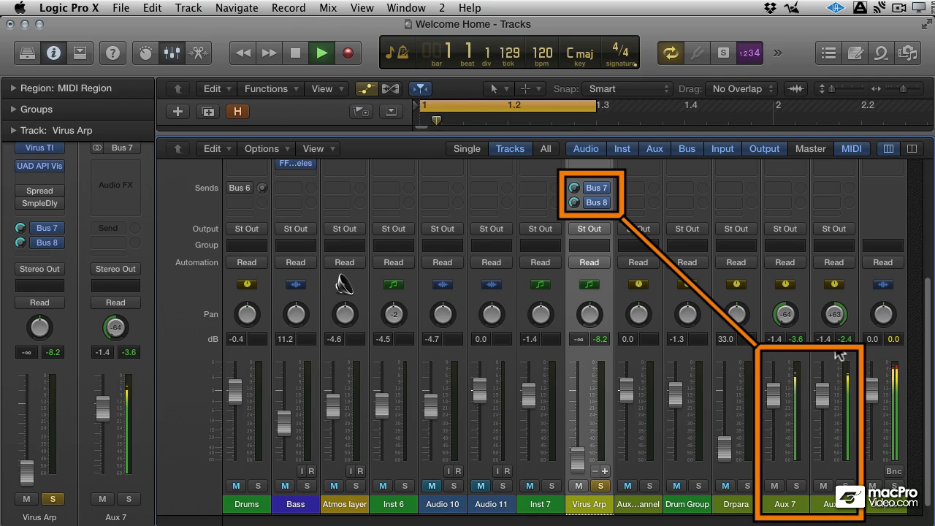
Step: Compare Aux 8 panned near centre at +2 with +63, and lower Aux 7 to -2.7 dB and Aux 8 to -2.9 dB
left_click_drag(783, 314, 784, 314)
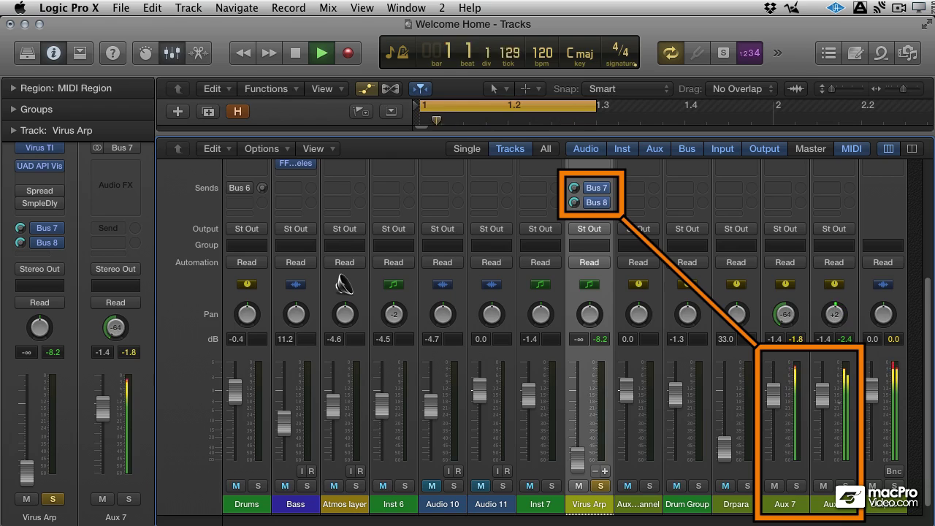
left_click_drag(792, 319, 831, 177)
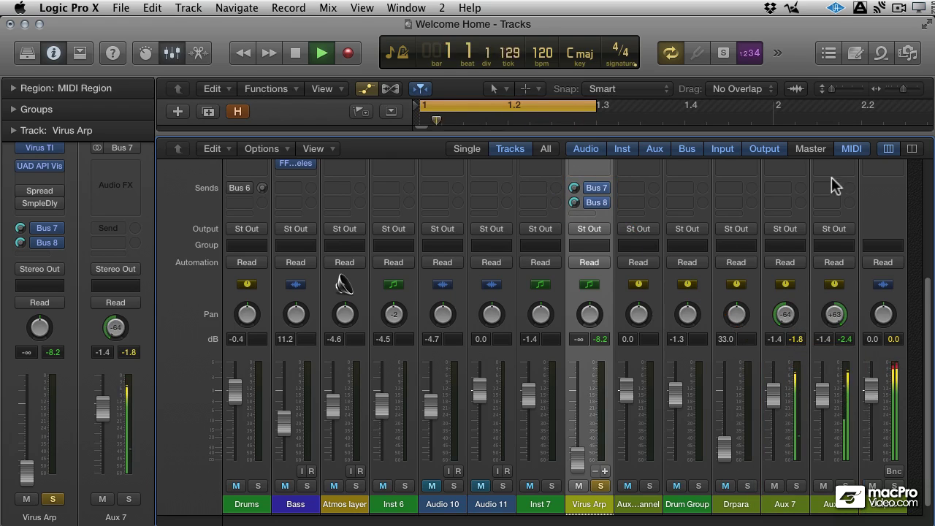
left_click_drag(772, 395, 821, 400)
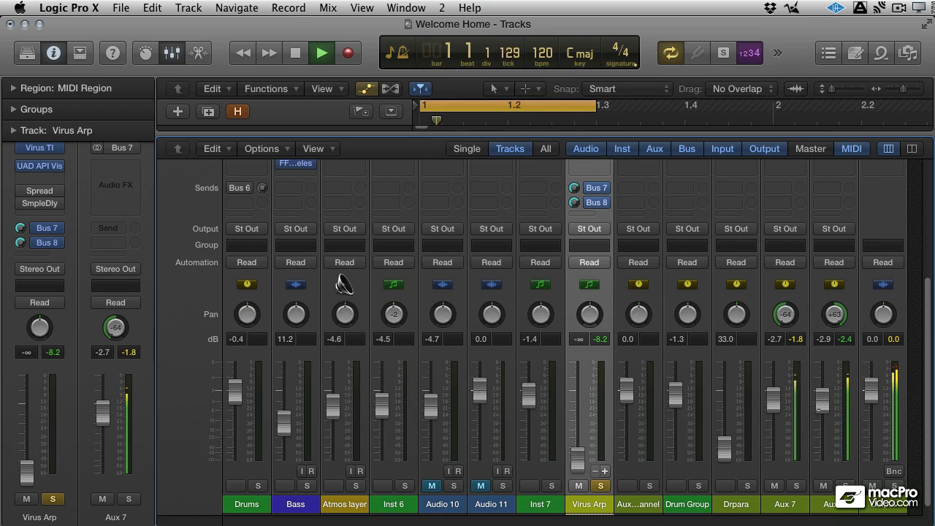
Step: Insert a Channel EQ in an empty Audio FX slot on the Aux 7 channel
scroll(799, 405, "up", 5)
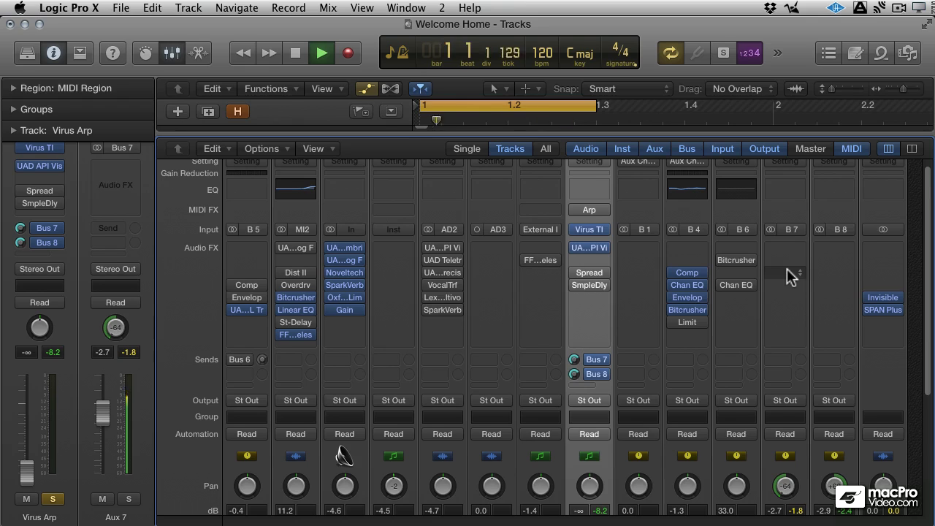
left_click(786, 268)
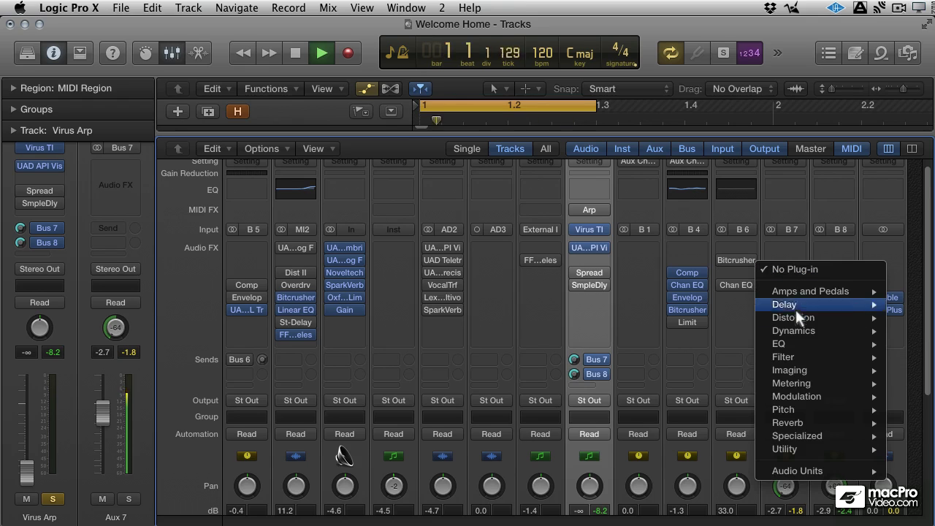
mouse_move(803, 340)
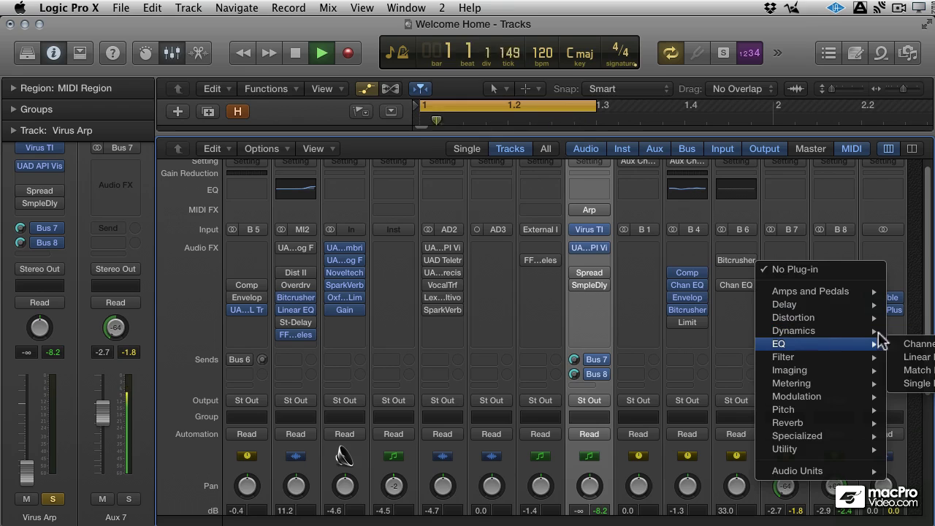
left_click(906, 345)
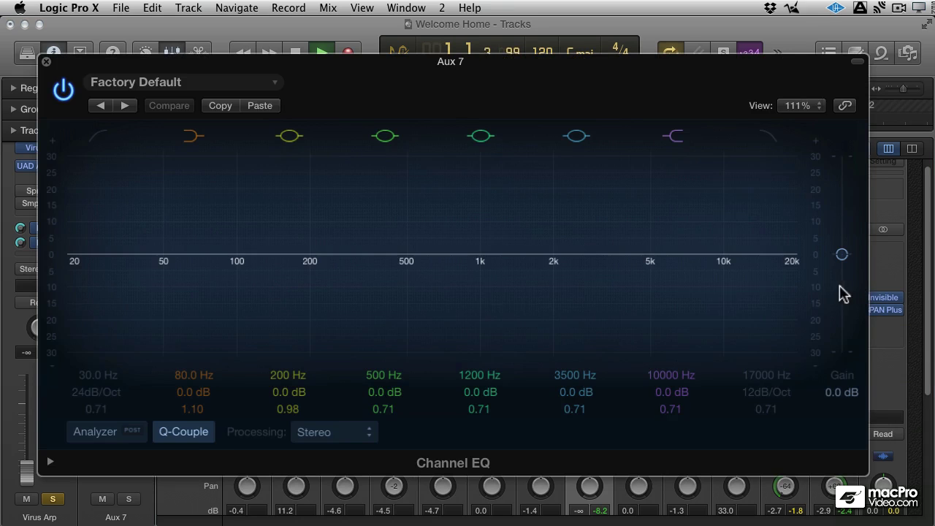
Step: Set Aux 7's EQ to +4.5 dB at 5500 Hz, -3.0 dB at 1020 Hz with Q 0.28 and +2.0 dB at 10200 Hz, and close it
left_click_drag(641, 253, 693, 236)
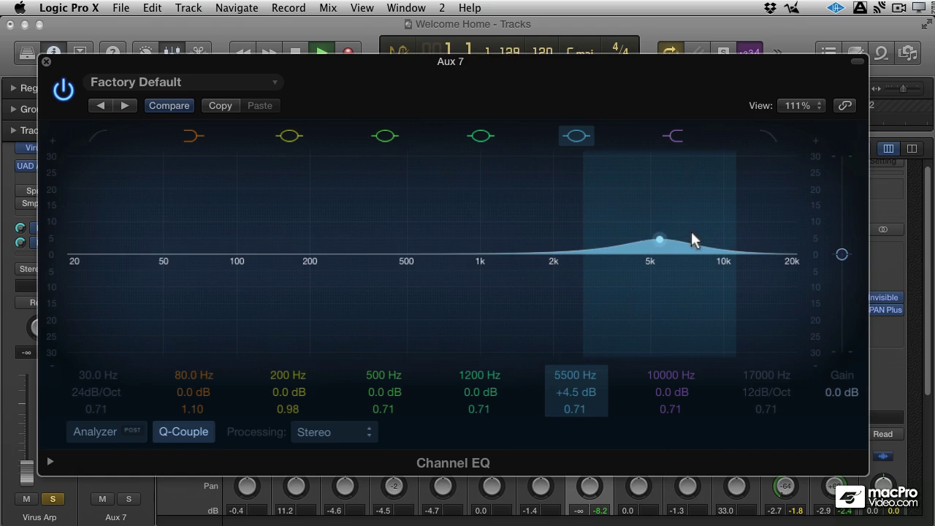
left_click_drag(563, 258, 533, 282)
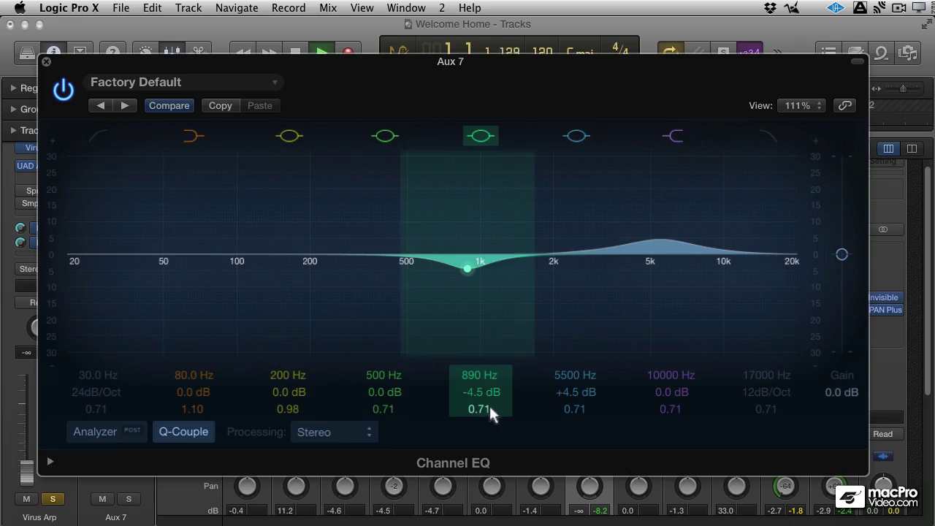
mouse_move(491, 411)
left_mouse_down()
mouse_move(490, 387)
mouse_move(490, 424)
left_mouse_up()
left_click_drag(464, 262, 482, 266)
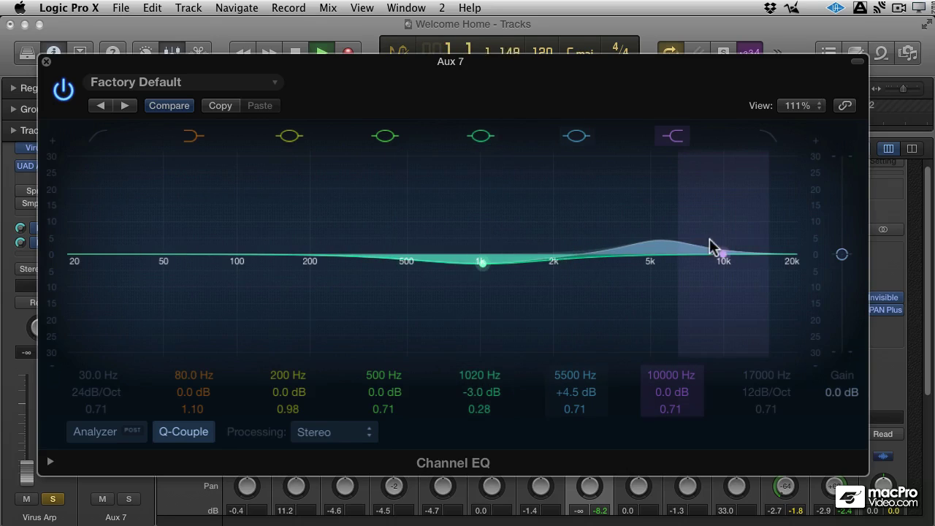
left_click_drag(755, 253, 753, 246)
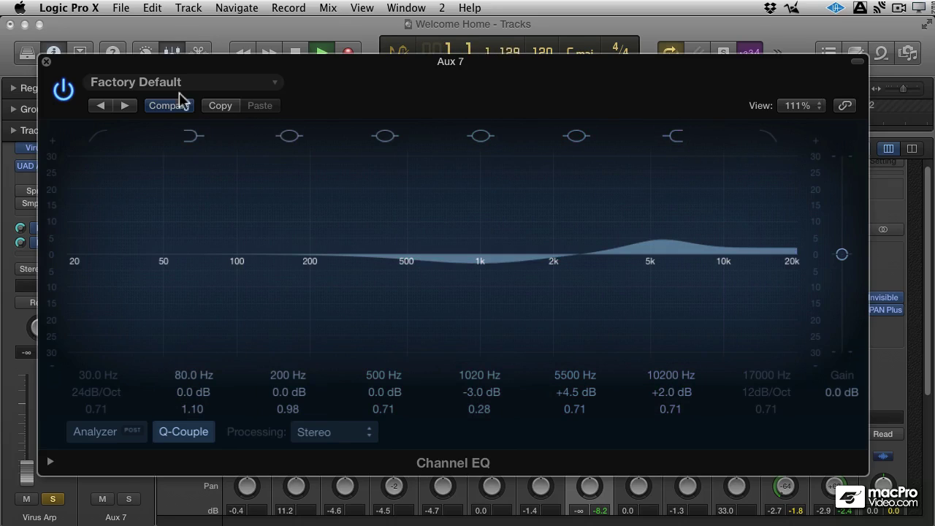
left_click(46, 62)
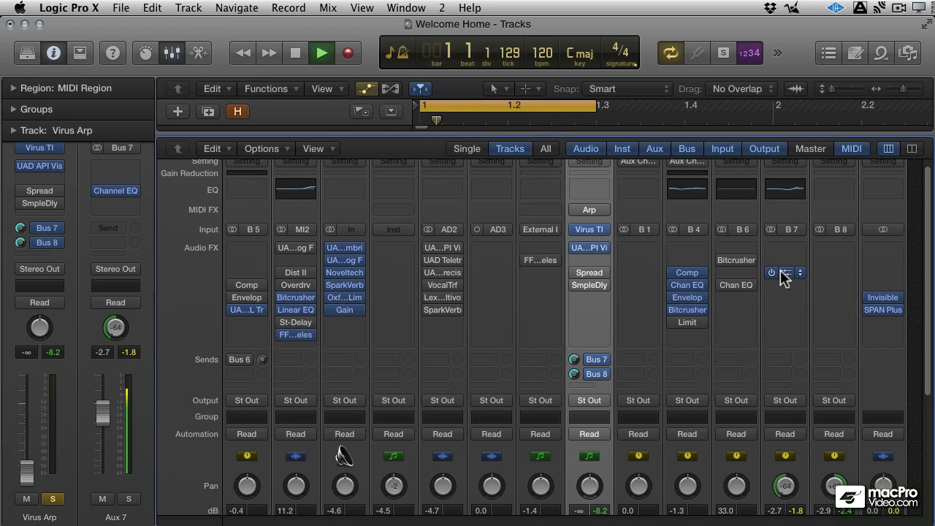
Step: Copy the Channel EQ to Aux 8 and set it to -4.0 dB at 5500 Hz, -1.5 dB at 10200 Hz and +1.5 dB at 970 Hz
left_click_drag(782, 270, 834, 271)
left_click(834, 271)
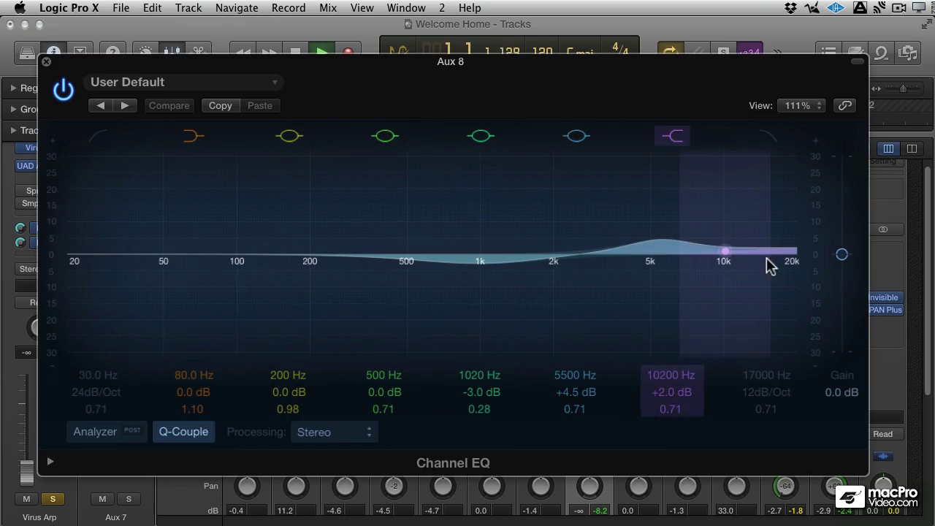
left_click_drag(660, 240, 663, 278)
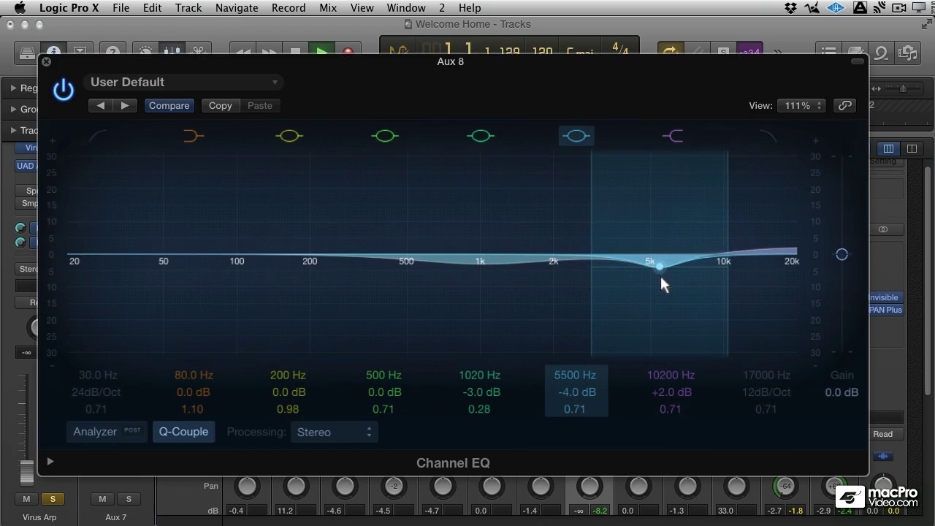
left_click_drag(726, 253, 723, 270)
left_click_drag(484, 266, 475, 246)
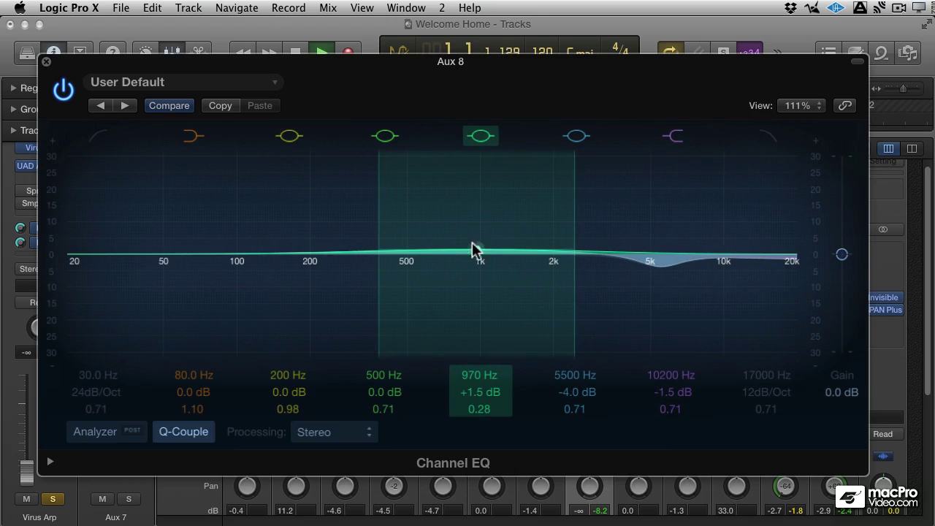
left_click(46, 63)
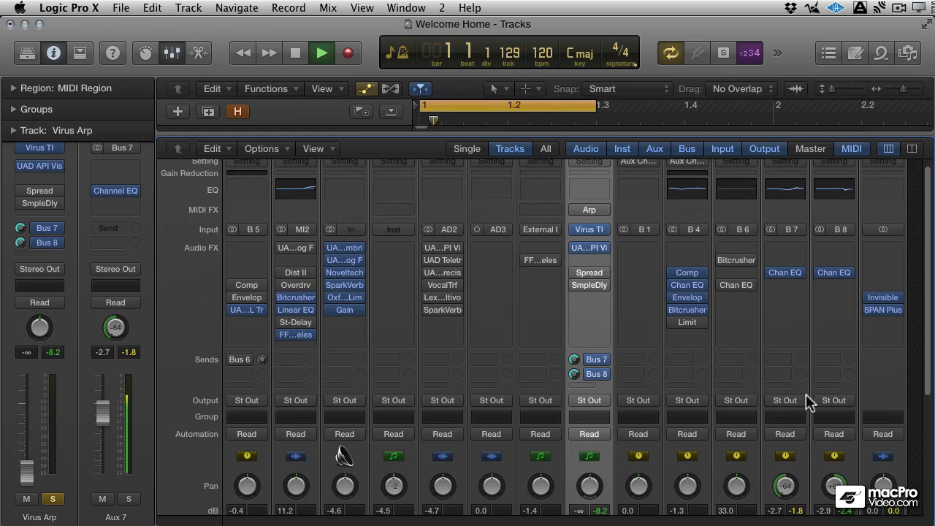
Step: Lower the Aux 7 fader to -3.0 dB to balance it against Aux 8
scroll(806, 395, "down", 5)
left_click_drag(780, 426, 772, 425)
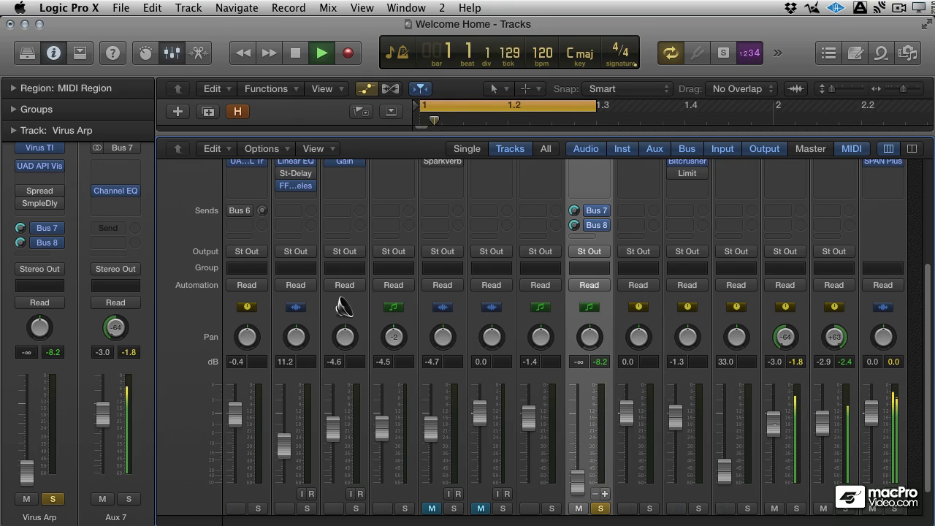
left_click_drag(775, 431, 773, 427)
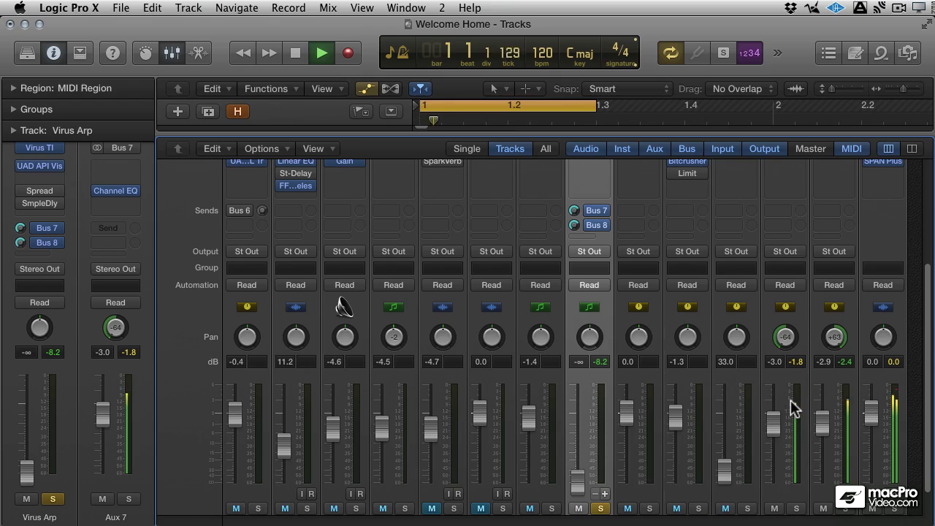
Step: Bypass the Channel EQs on Aux 7 and Aux 8 for comparison, switch both back on, and stop playback
scroll(794, 407, "up", 3)
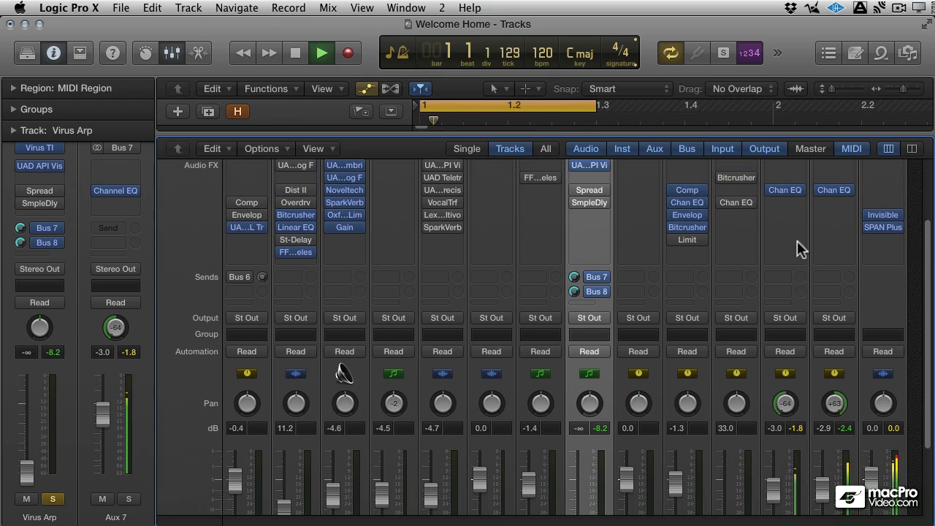
left_click(770, 189)
mouse_move(819, 190)
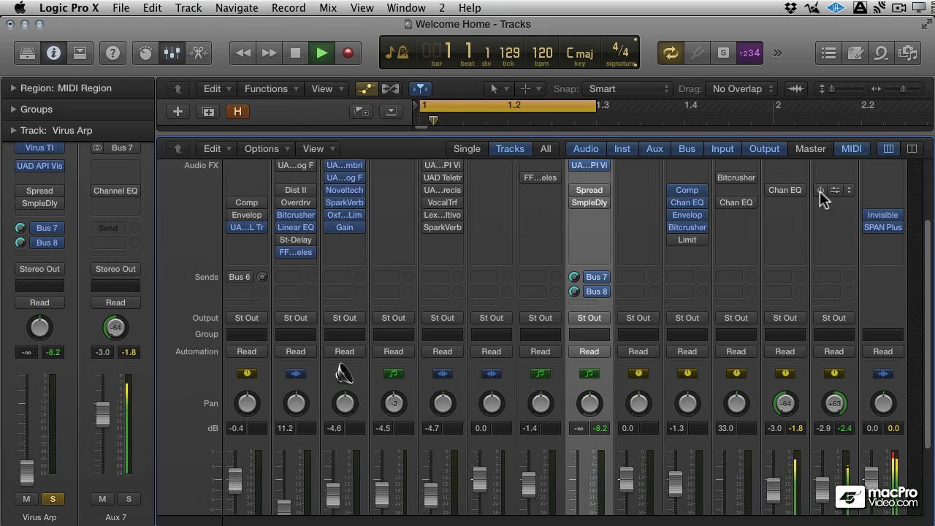
left_click(772, 191)
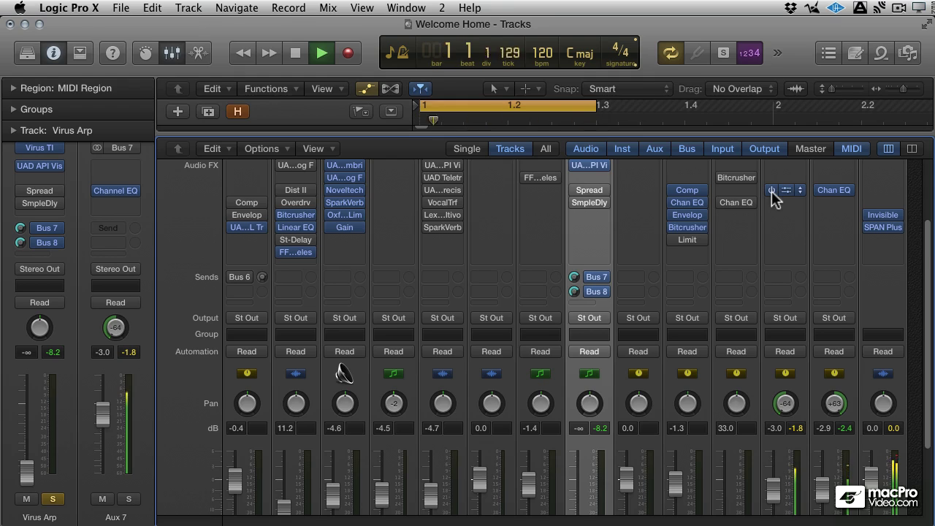
key("space")
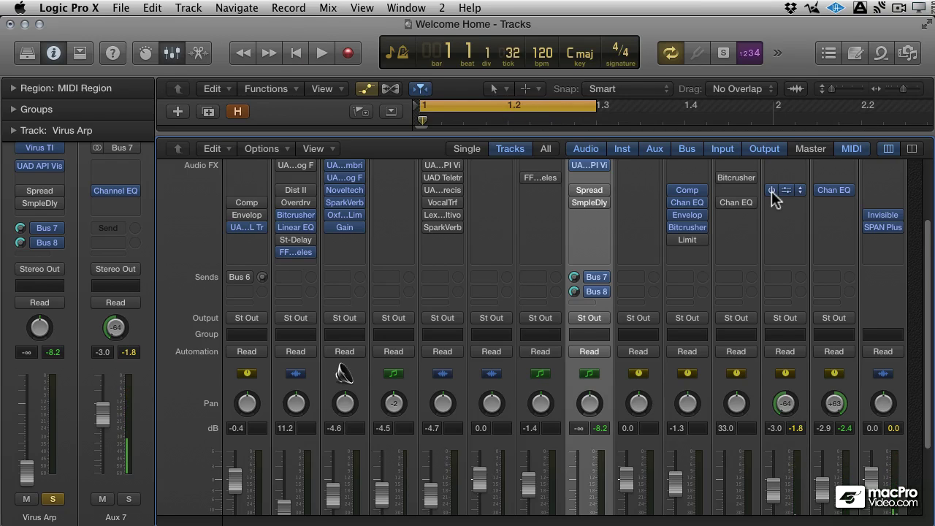
scroll(771, 190, "down", 5)
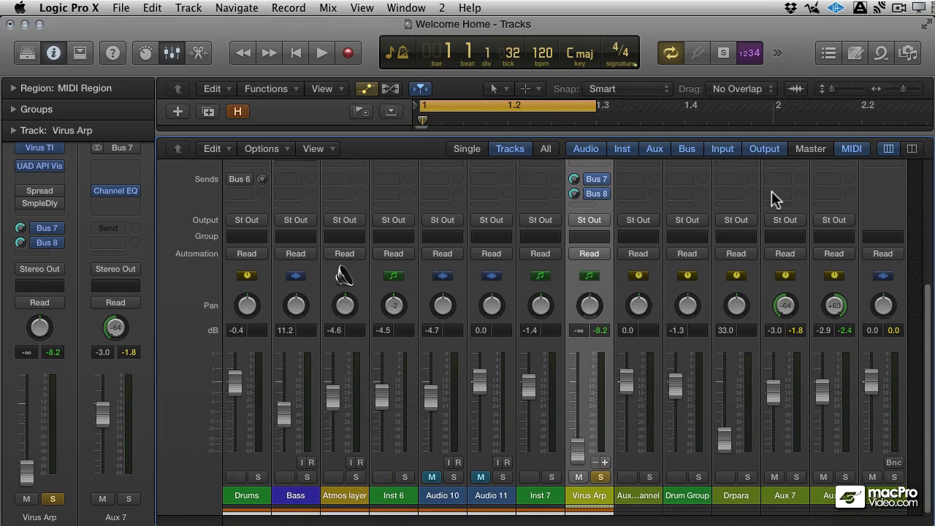
scroll(772, 198, "up", 5)
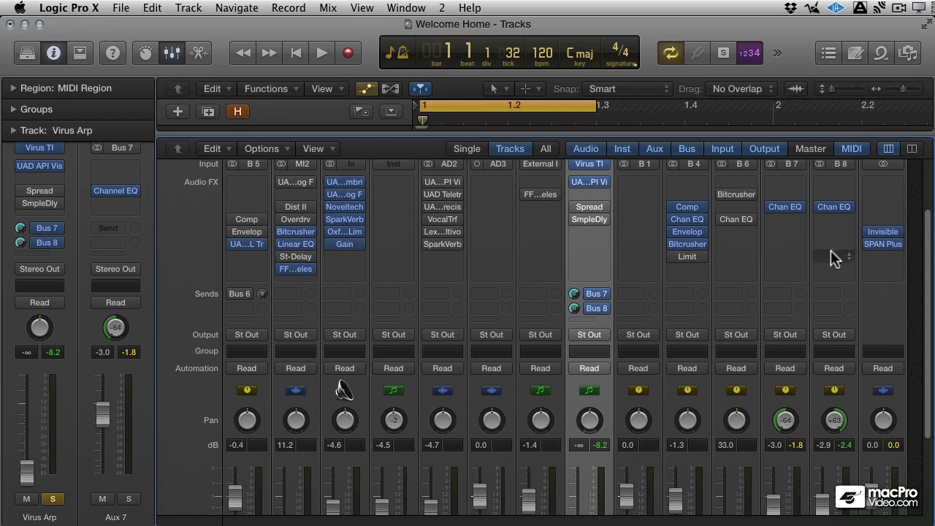